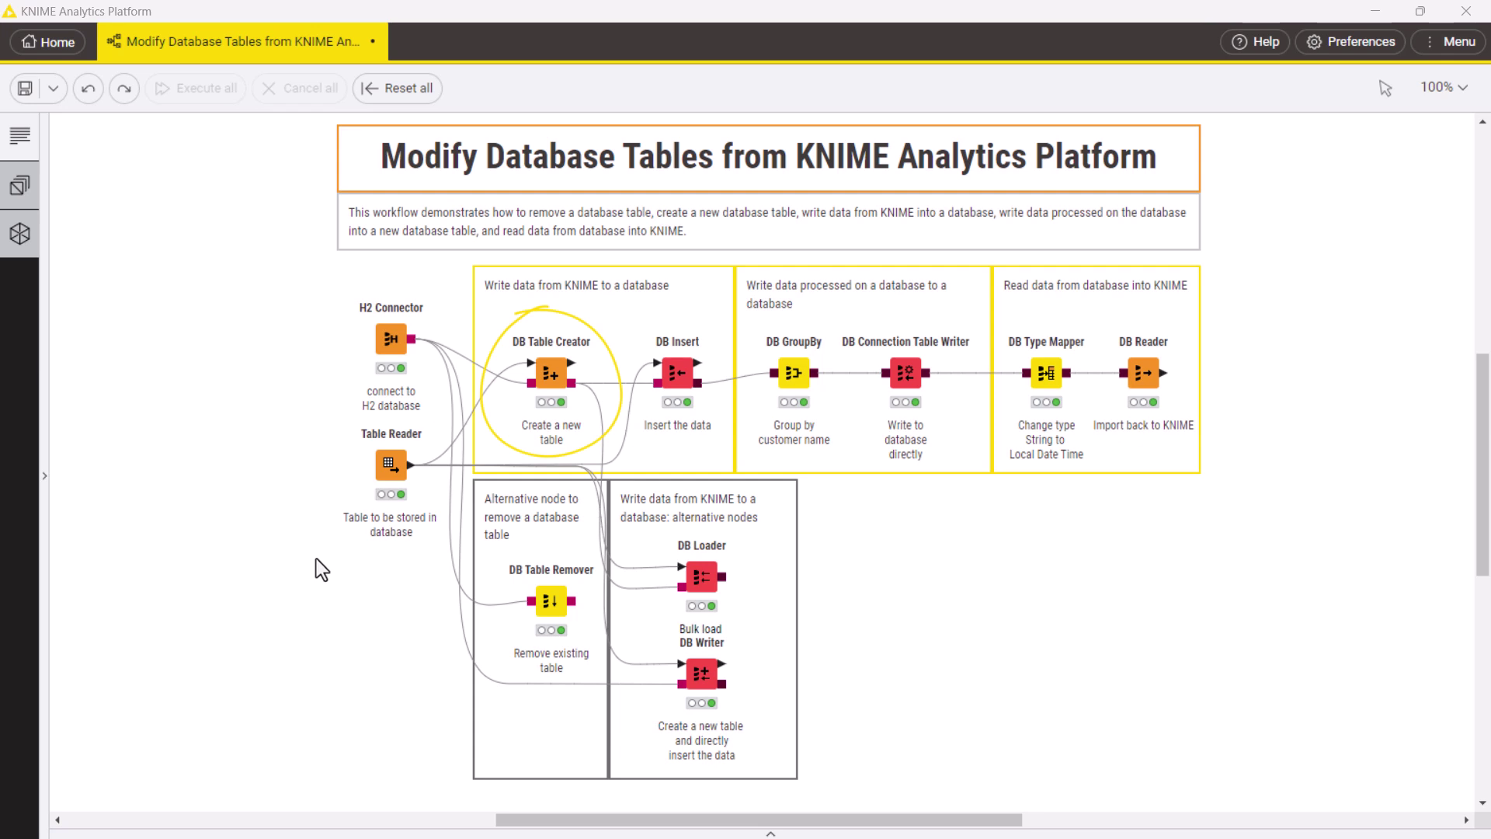
# Bring up the action bar of the DB Table Creator node in the workflow
pyautogui.moveTo(532, 373)
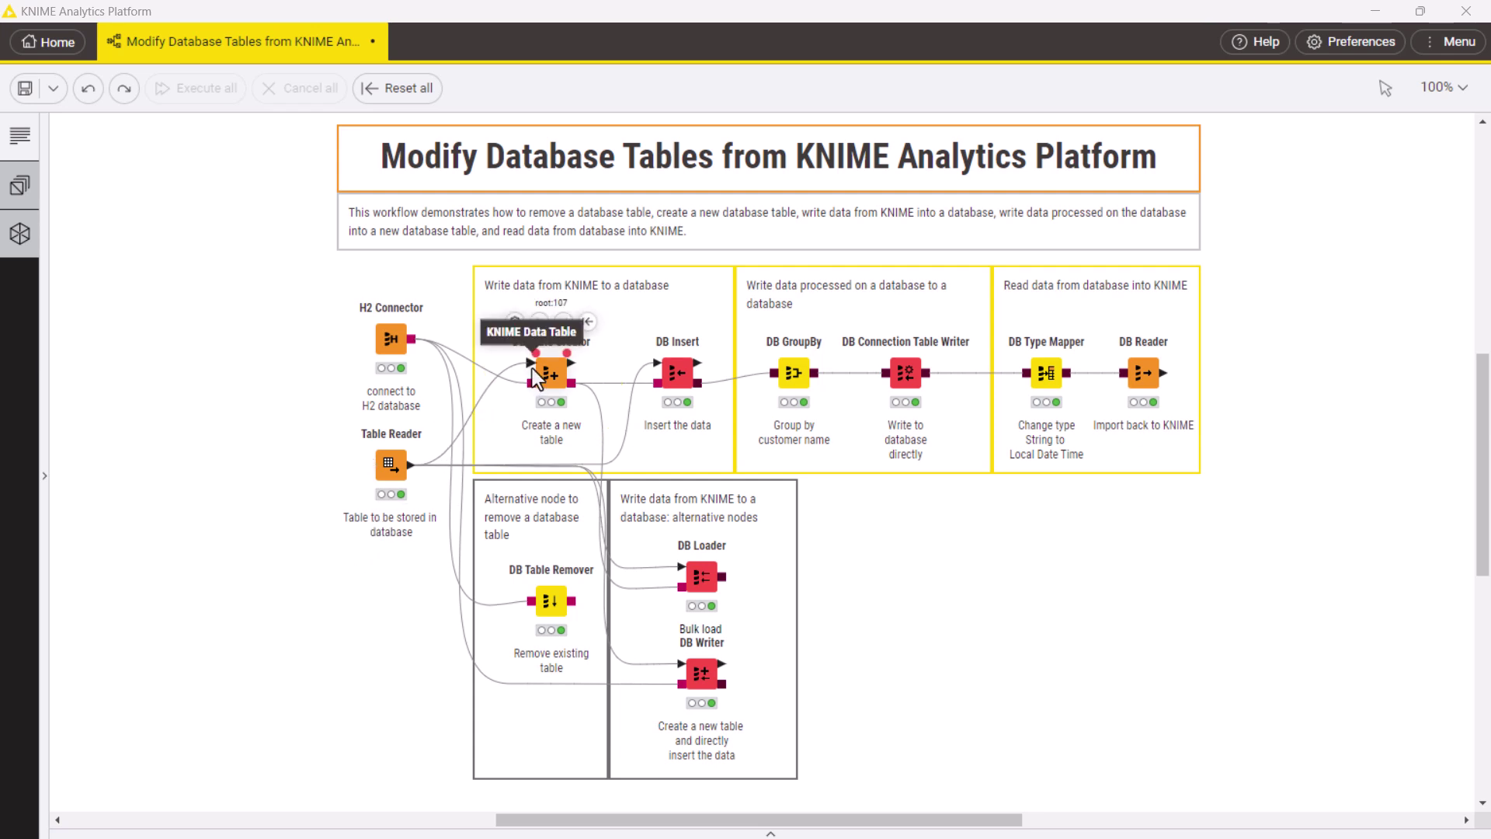
# Inspect the DB Table Creator settings for table 'Order', which replaces any existing table, then close them
pyautogui.click(515, 320)
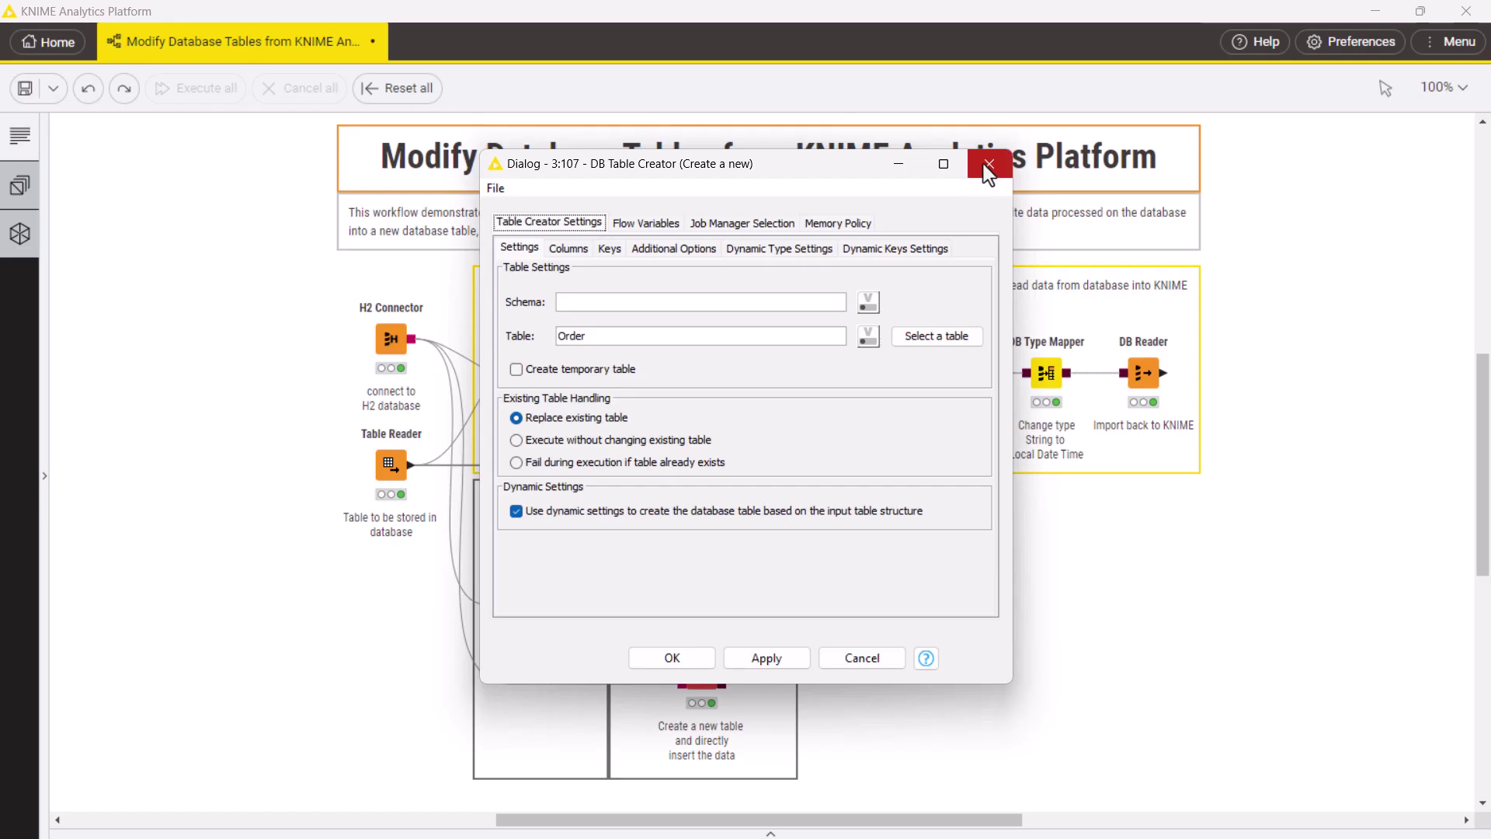
pyautogui.click(987, 163)
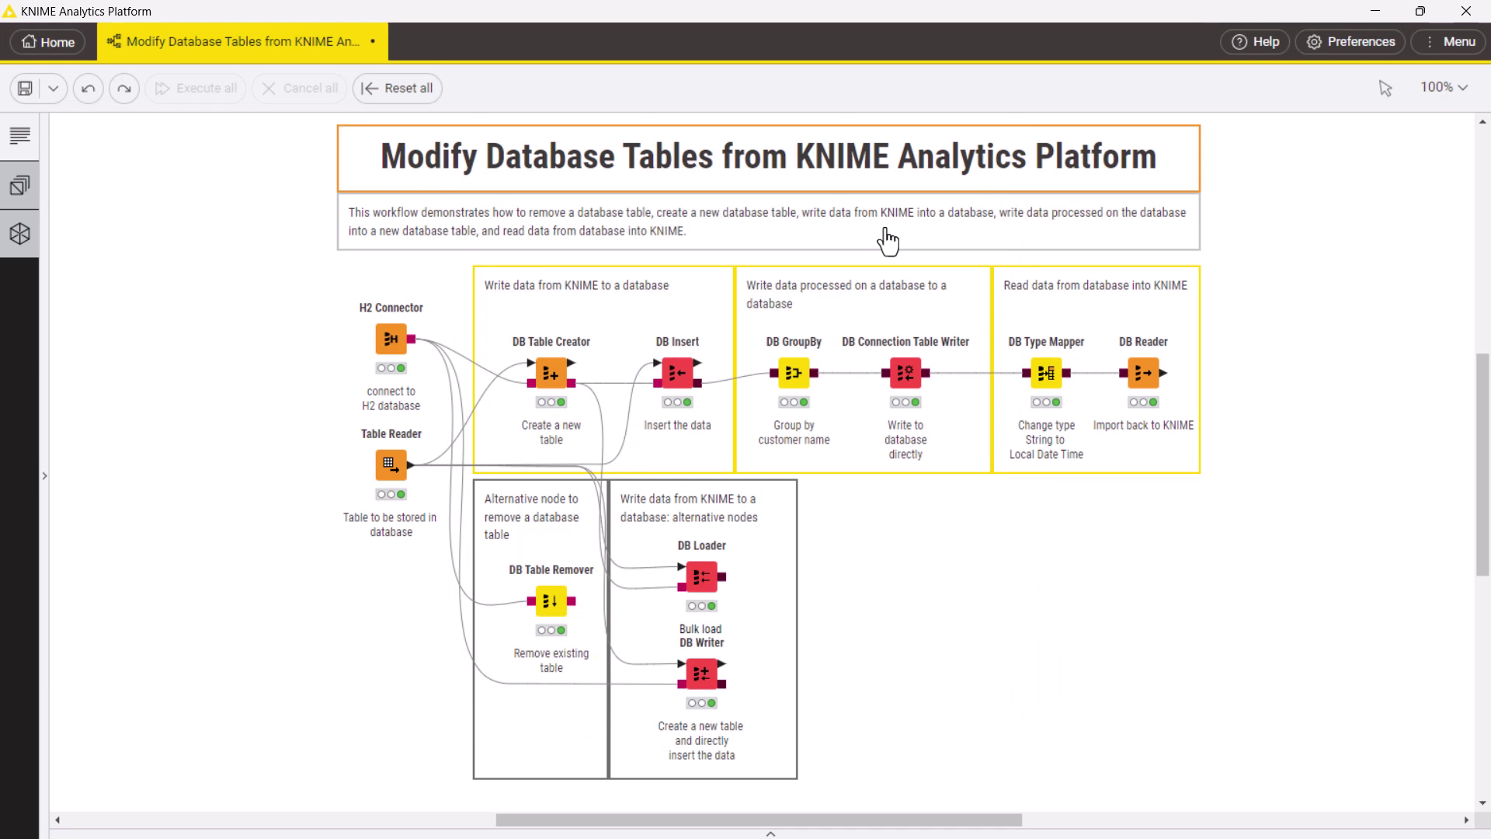
# Open the DB Table Remover configuration that targets table 'Order' in schema PUBLIC
pyautogui.click(516, 550)
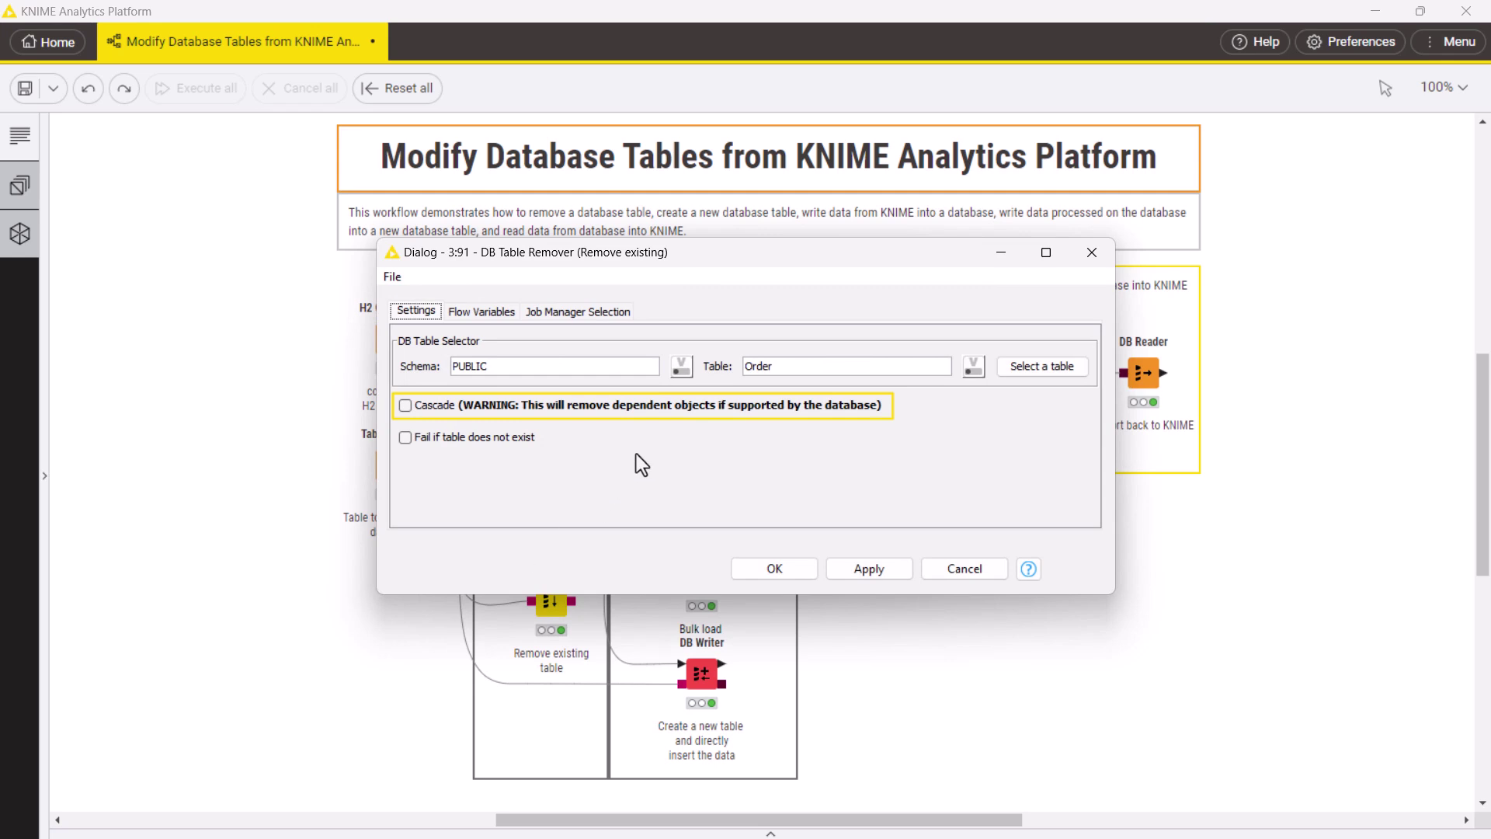
# Leave the remover dialog and review the DB Table Creator's Columns and Keys definitions
pyautogui.click(1088, 264)
pyautogui.click(514, 324)
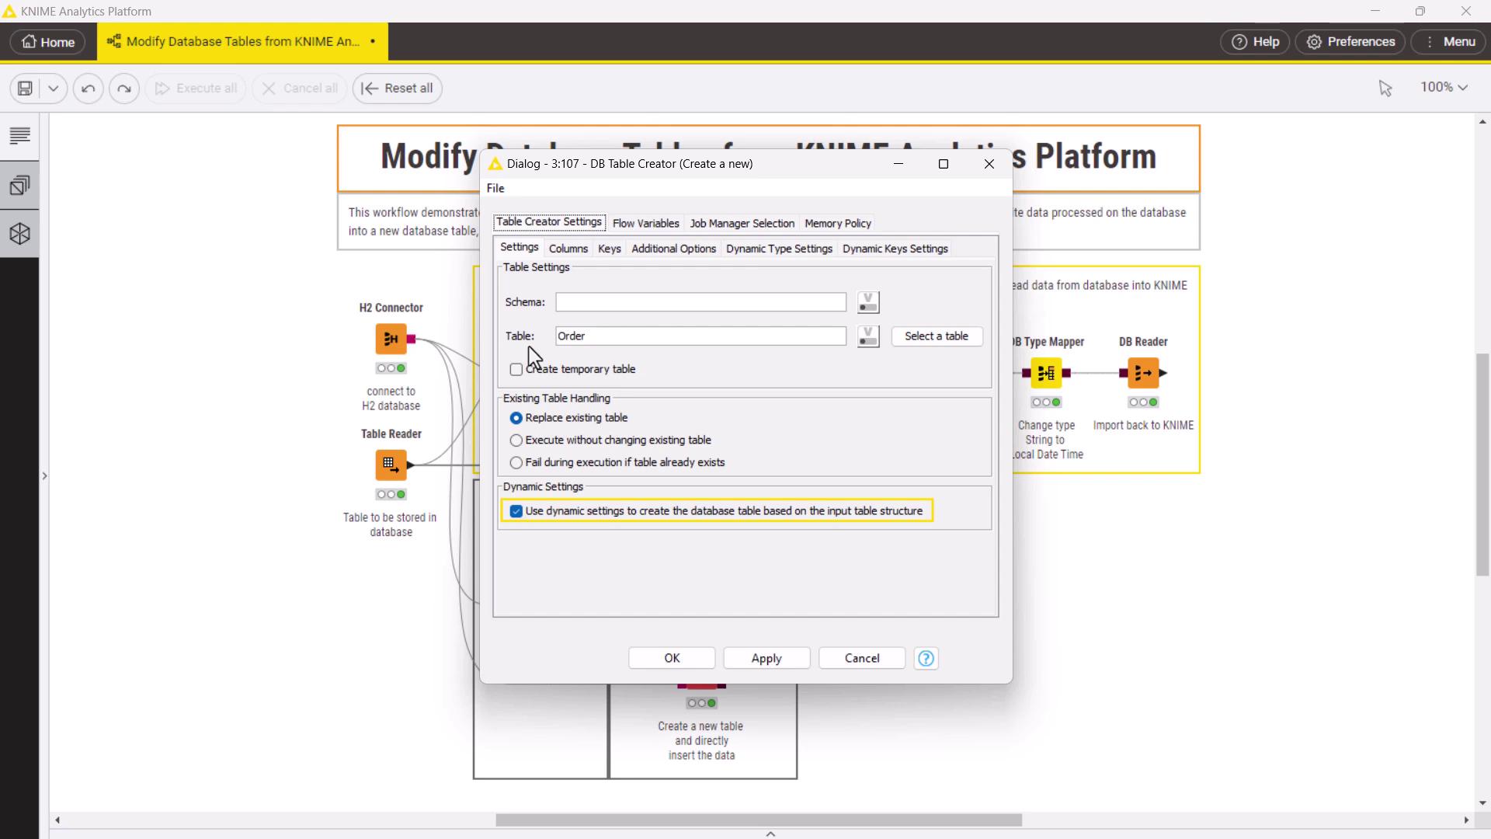
pyautogui.click(561, 252)
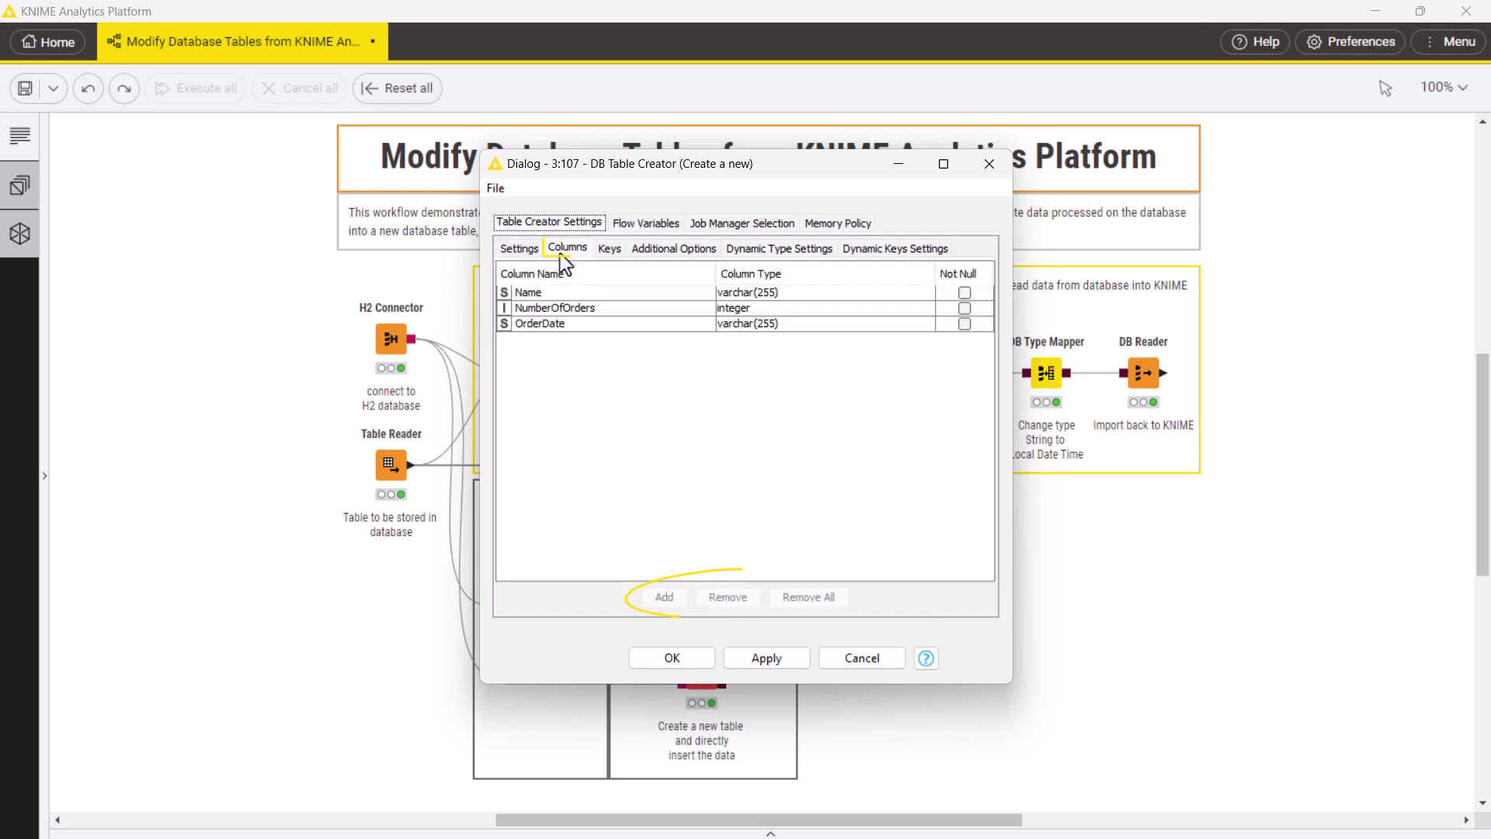
pyautogui.click(610, 249)
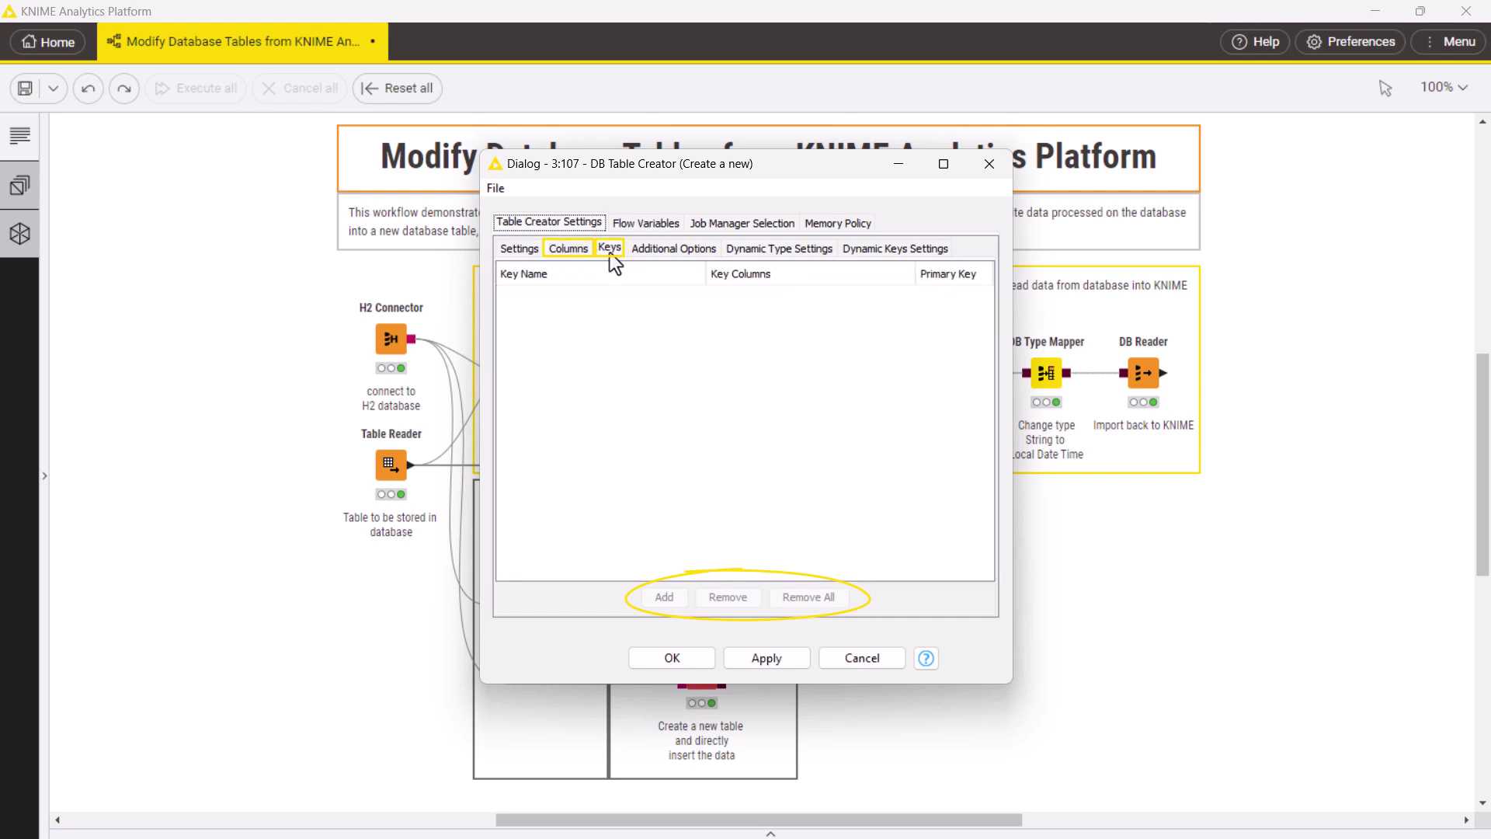
# Add a KNIME-based type mapping rule that creates Number (integer) columns as SQL type double
pyautogui.click(761, 250)
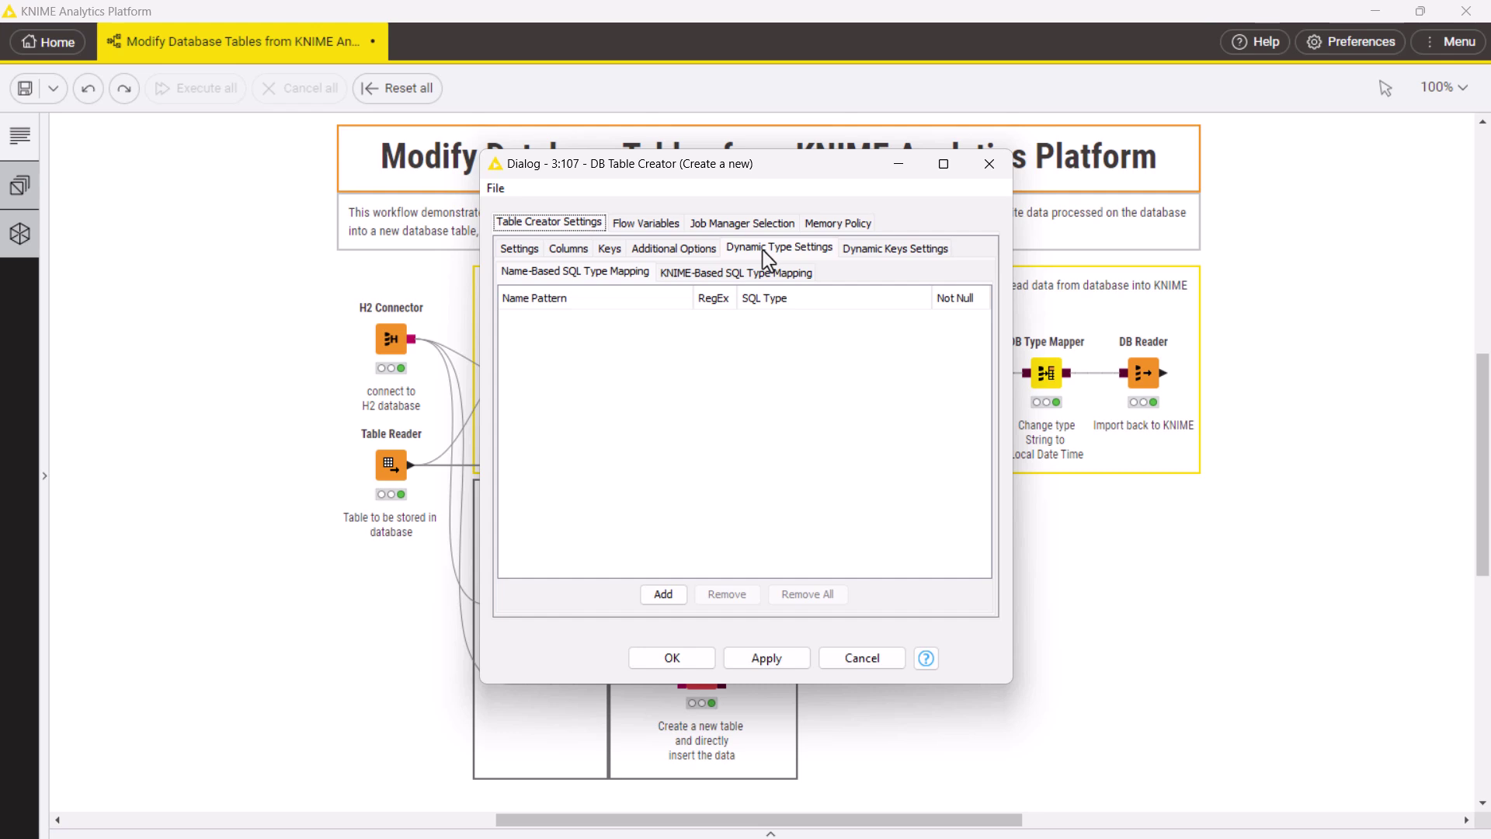
pyautogui.click(722, 271)
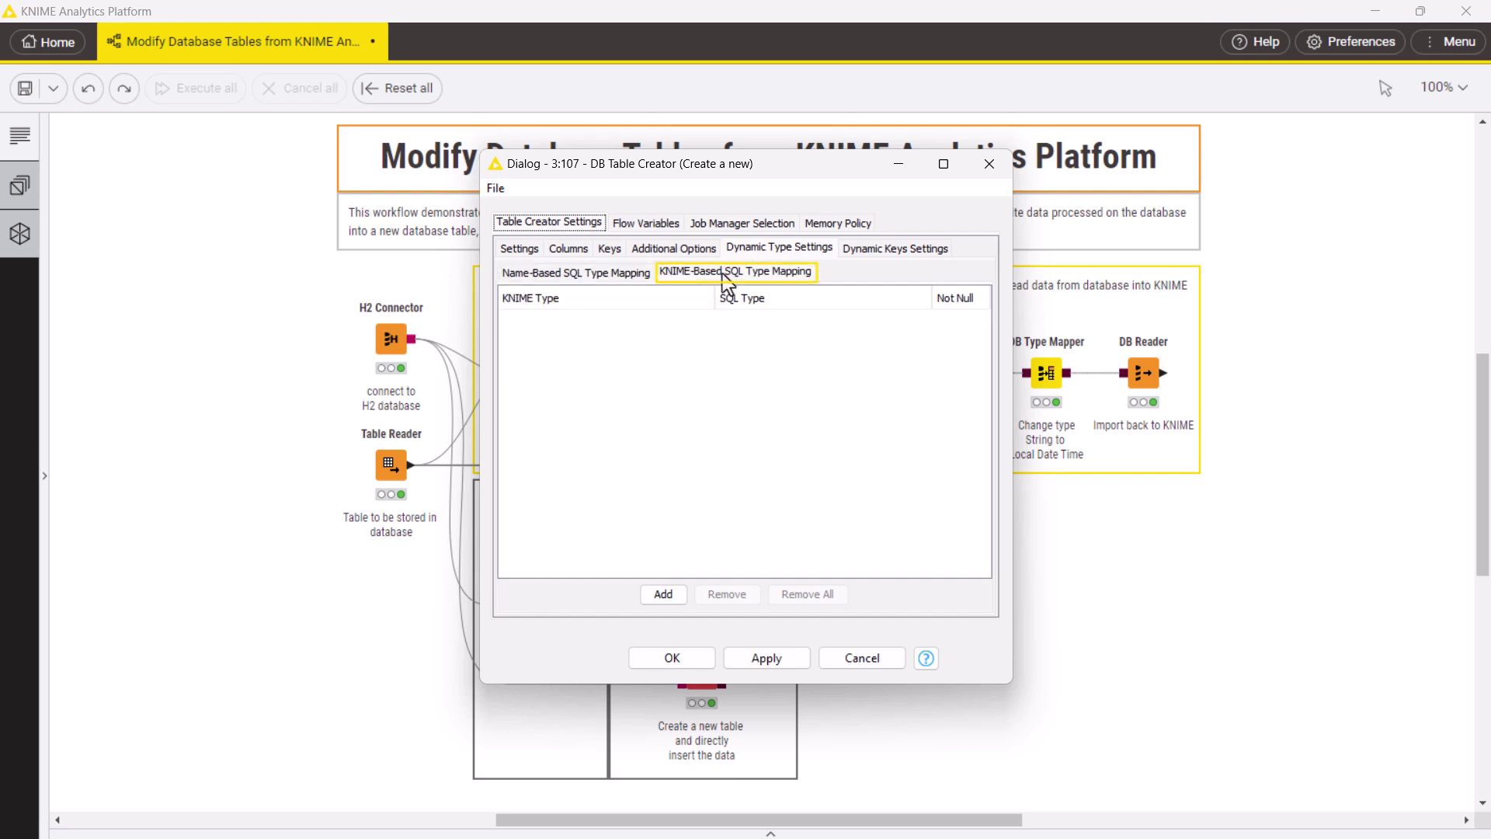
pyautogui.click(658, 594)
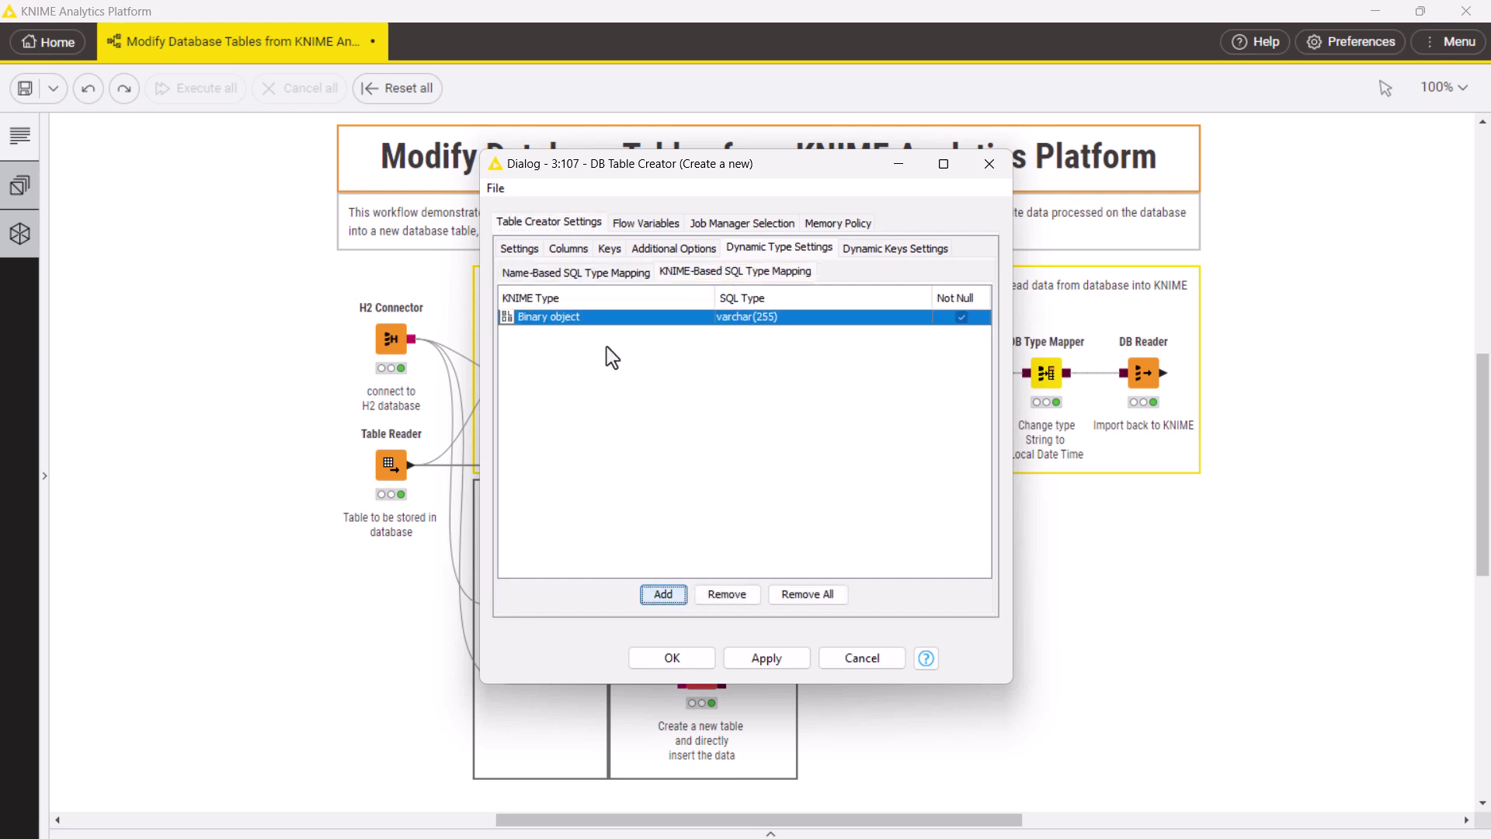
pyautogui.click(612, 317)
pyautogui.scroll(-10, 612, 368)
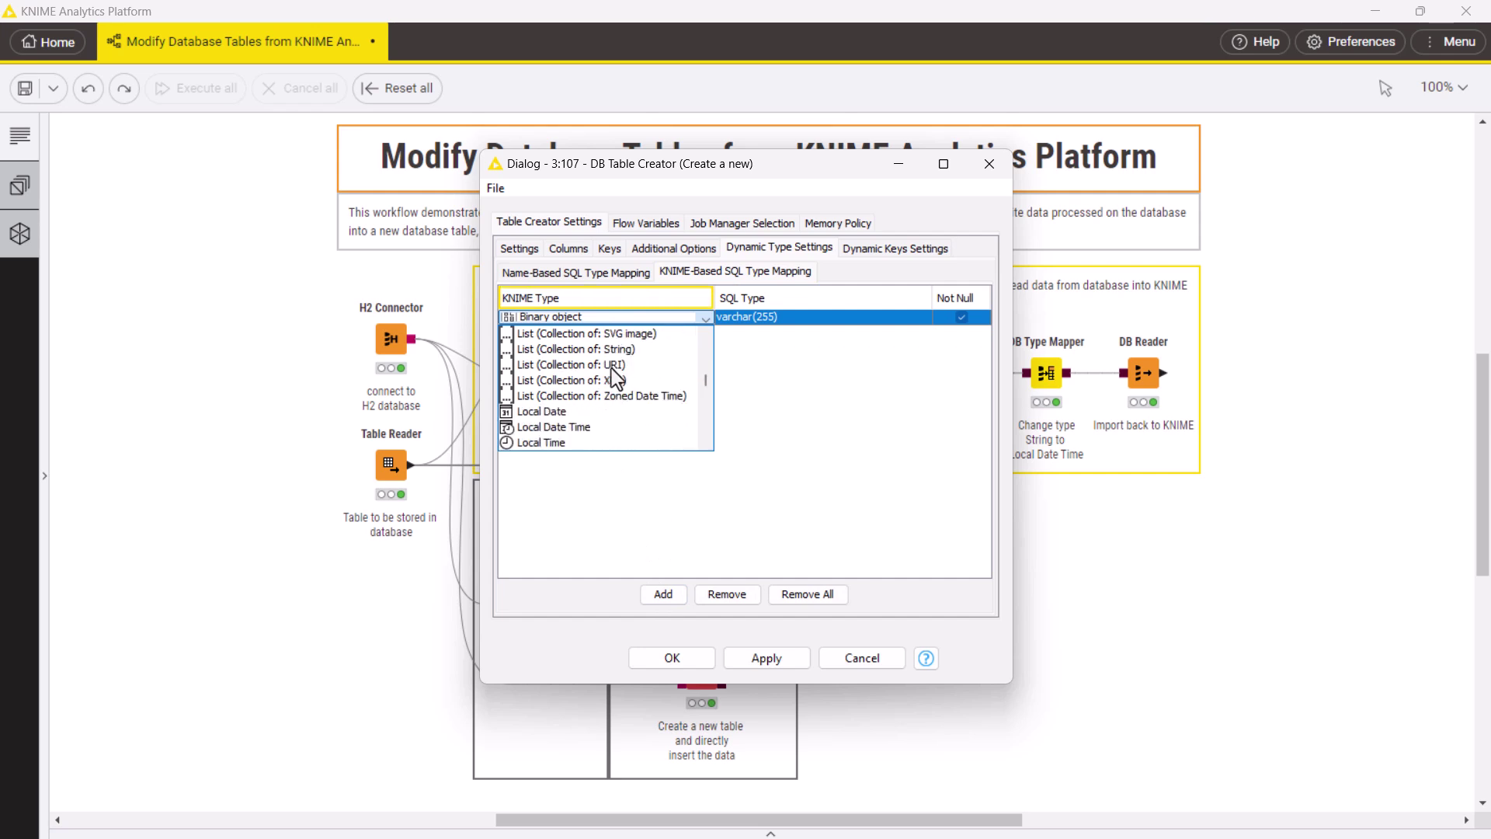
pyautogui.click(613, 335)
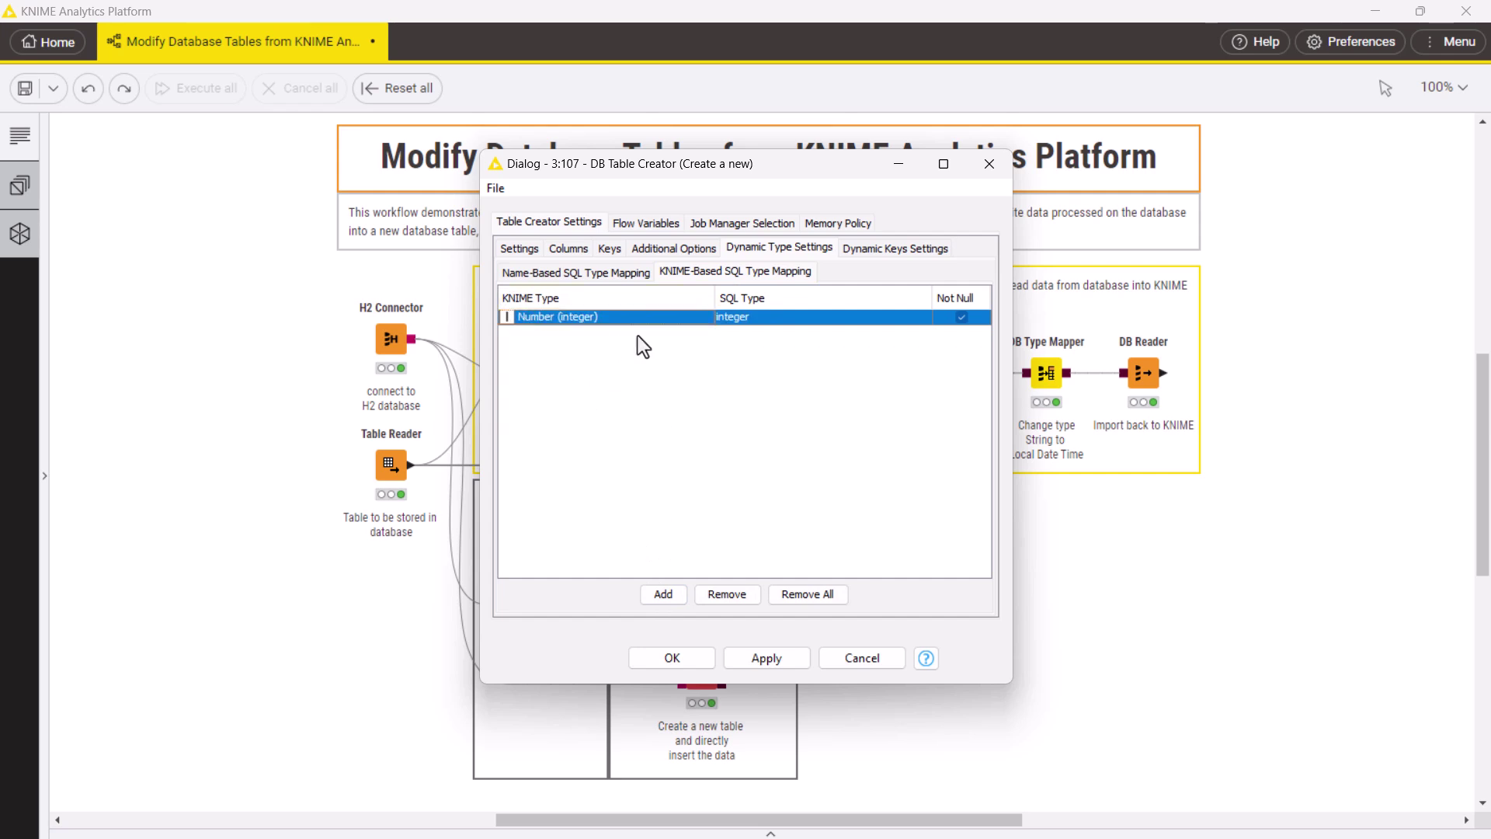
pyautogui.click(725, 320)
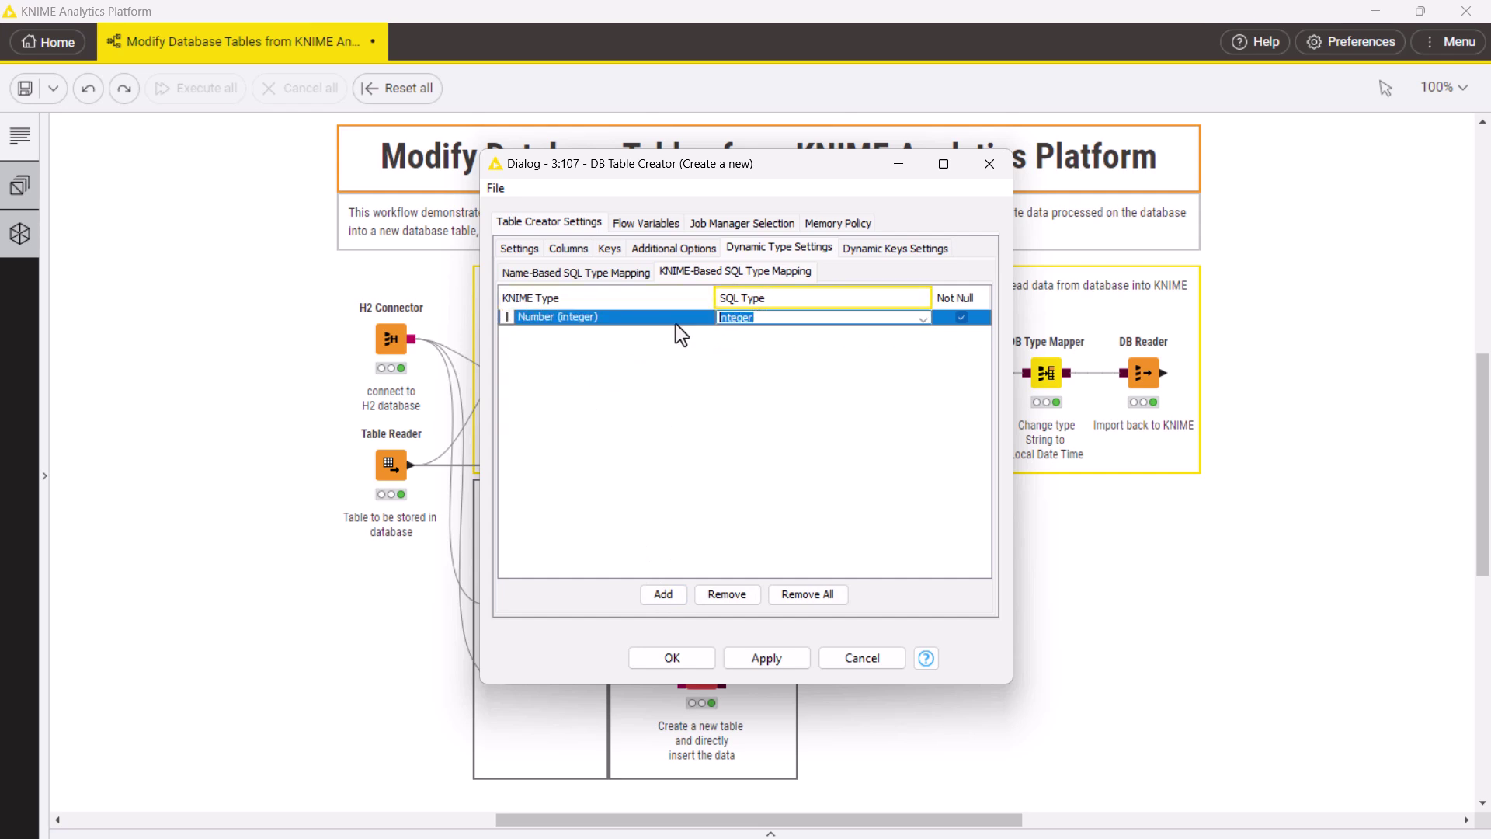
pyautogui.write('double')
pyautogui.press('Return')
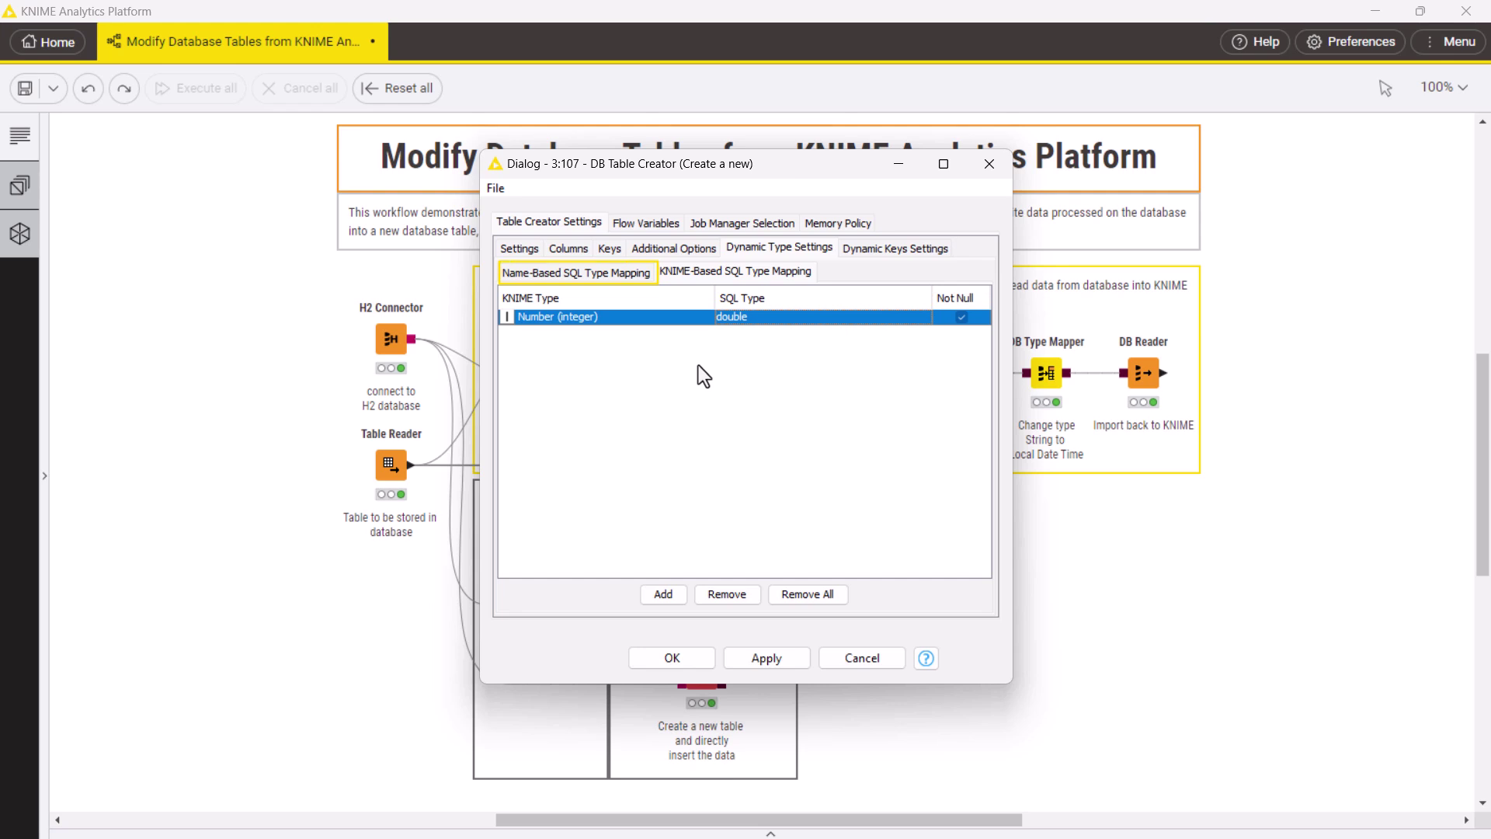
# Check the Dynamic Keys Settings, then close the DB Table Creator dialog
pyautogui.click(912, 248)
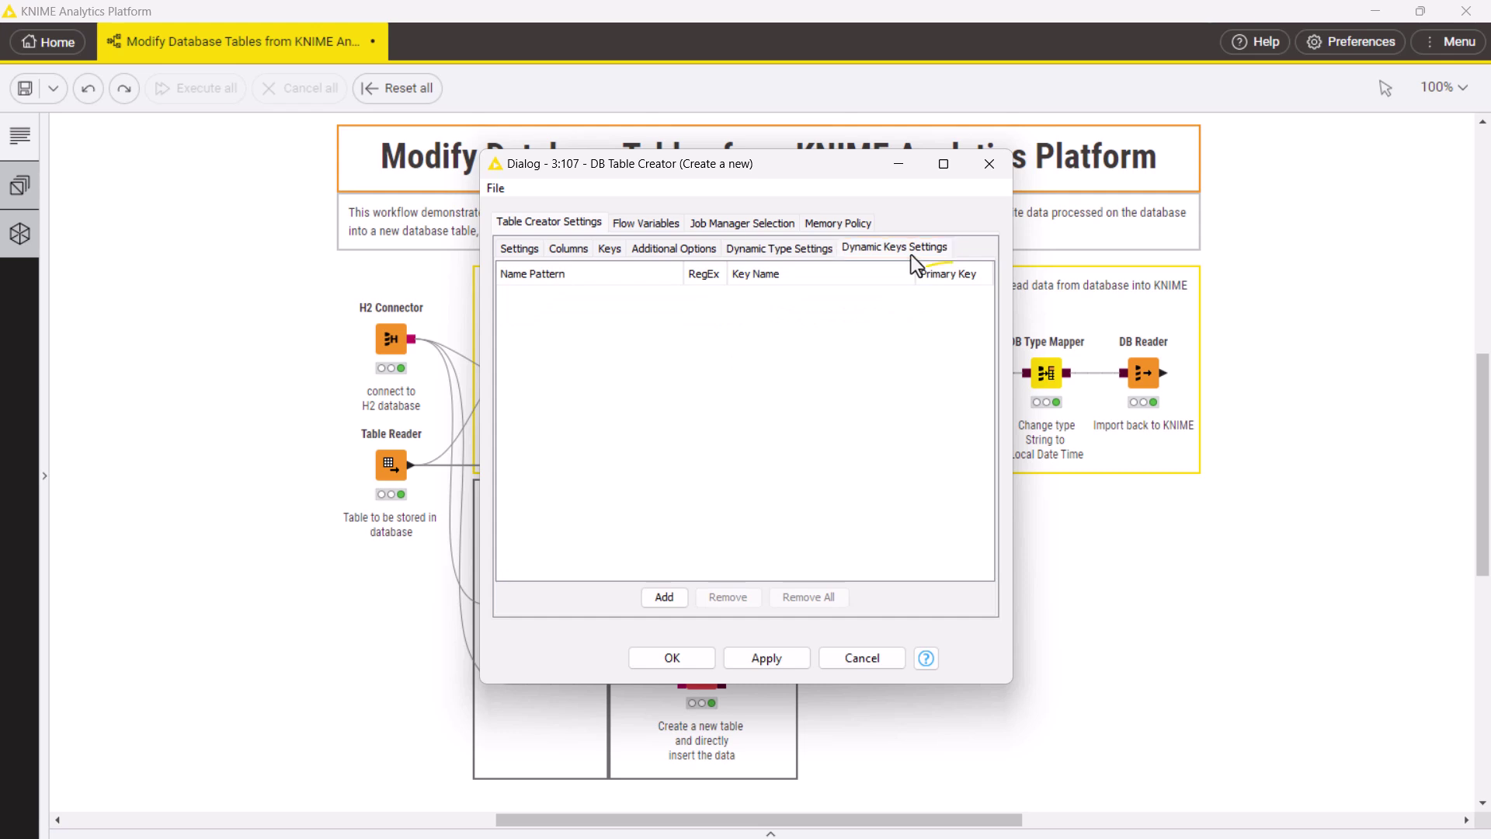
pyautogui.click(986, 173)
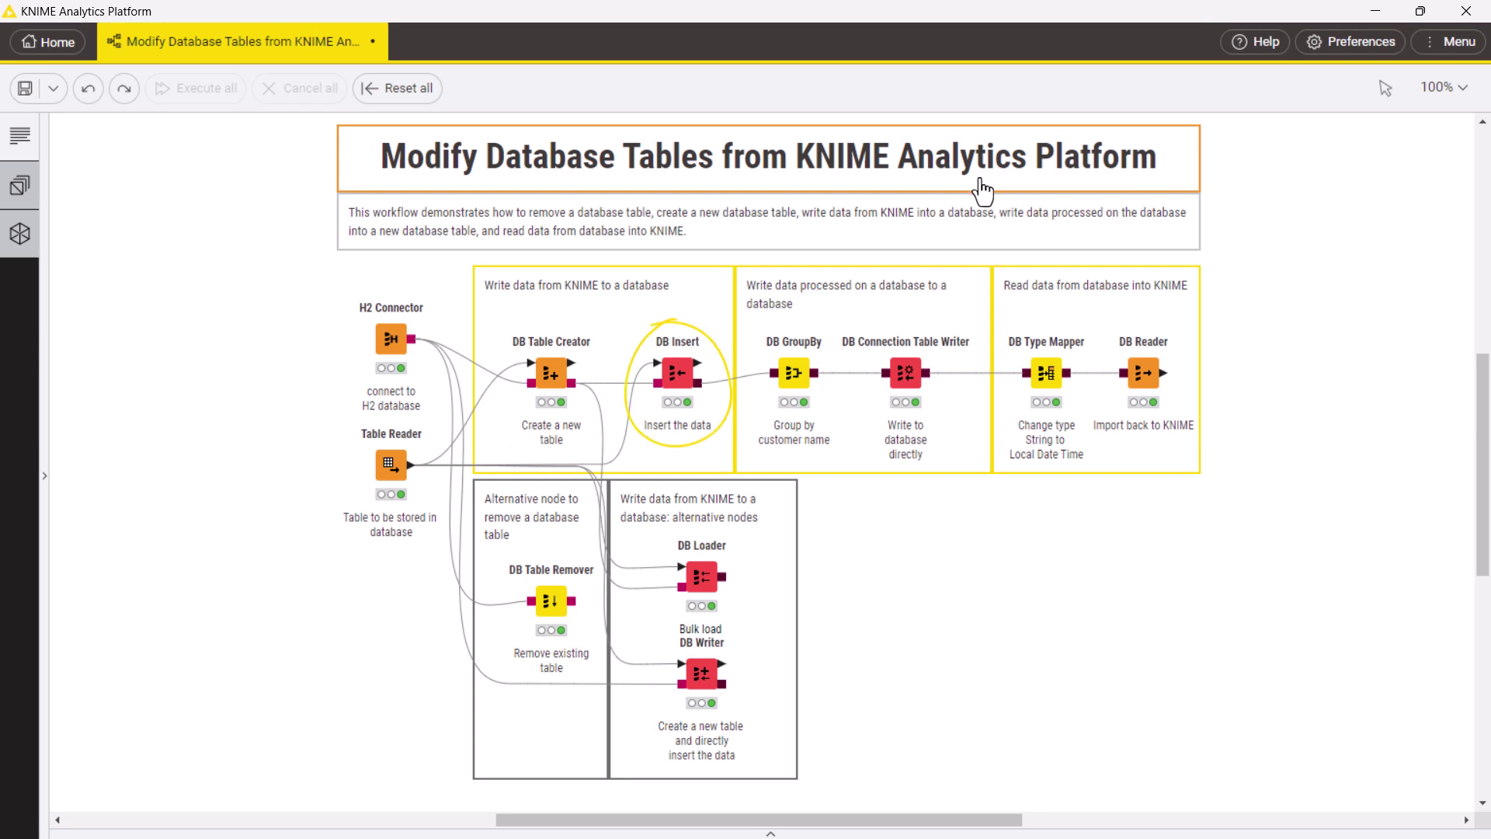
# Review the DB Insert node's settings and close the dialog
pyautogui.moveTo(692, 373)
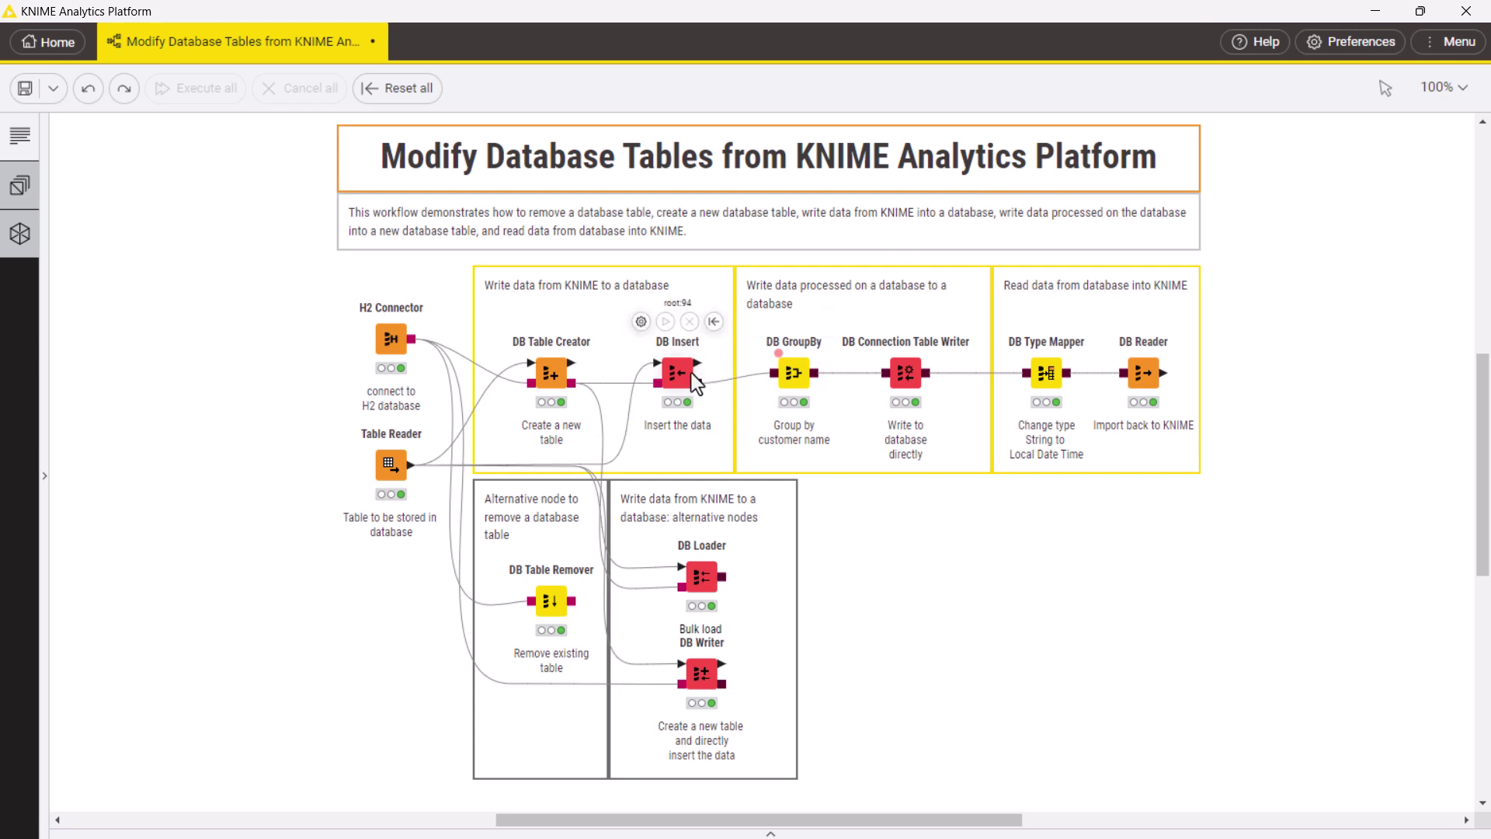
pyautogui.click(641, 322)
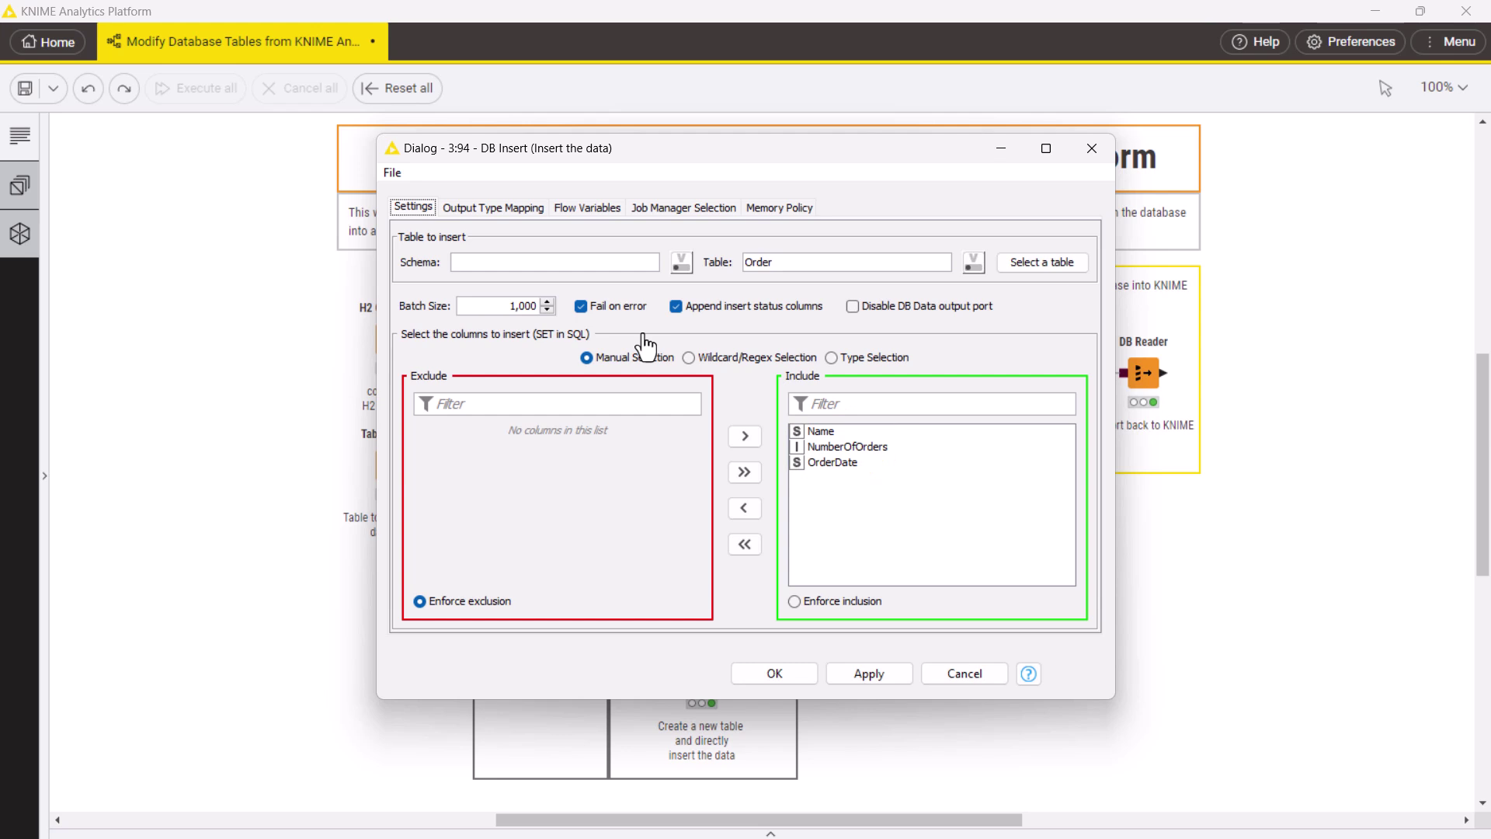
pyautogui.click(1089, 149)
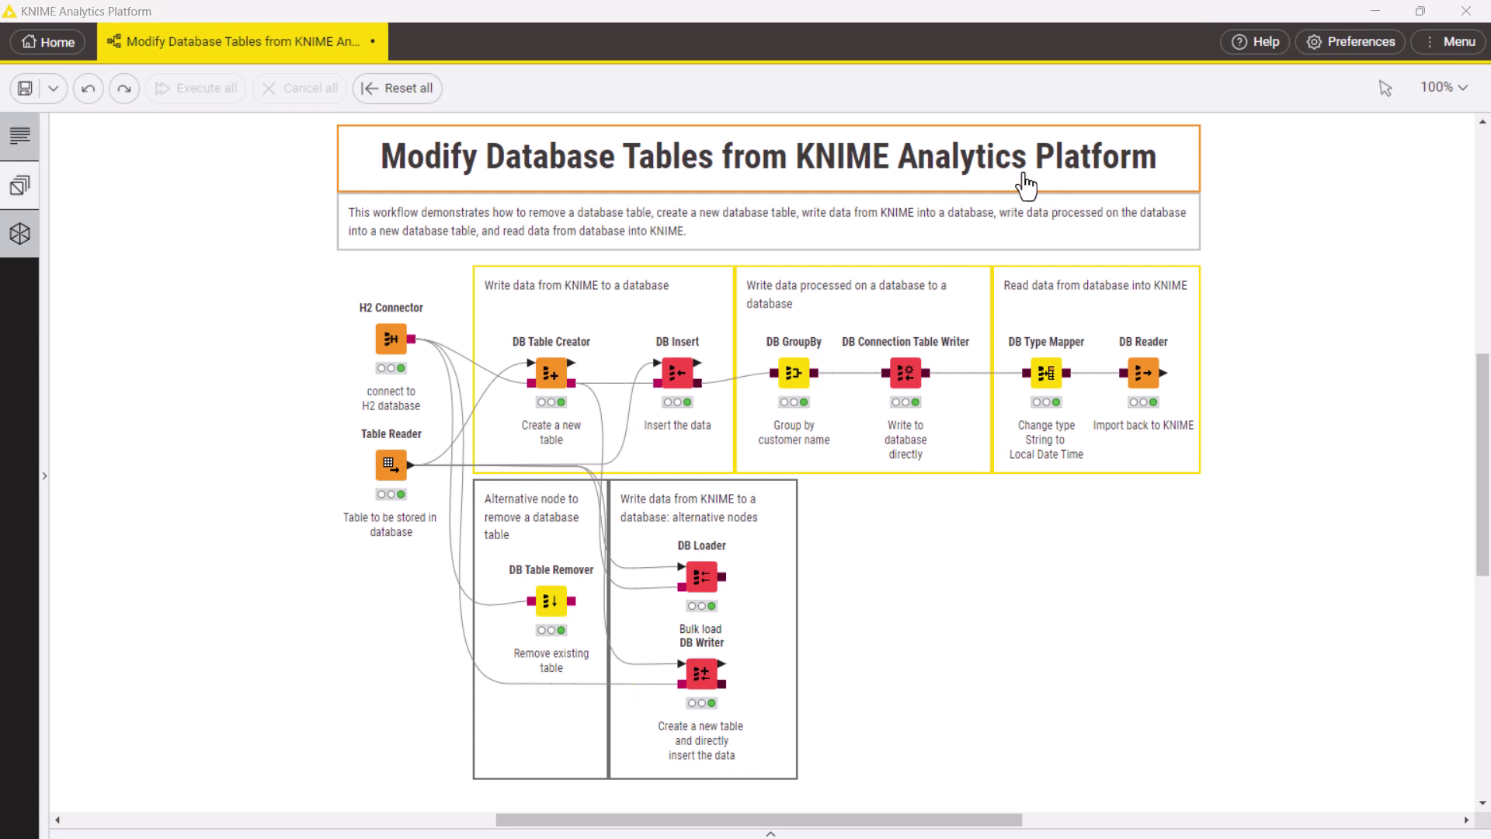
# Search the node repository for 'db', filter it to DB and Read/Write nodes, then collapse it
pyautogui.click(20, 233)
pyautogui.write('db')
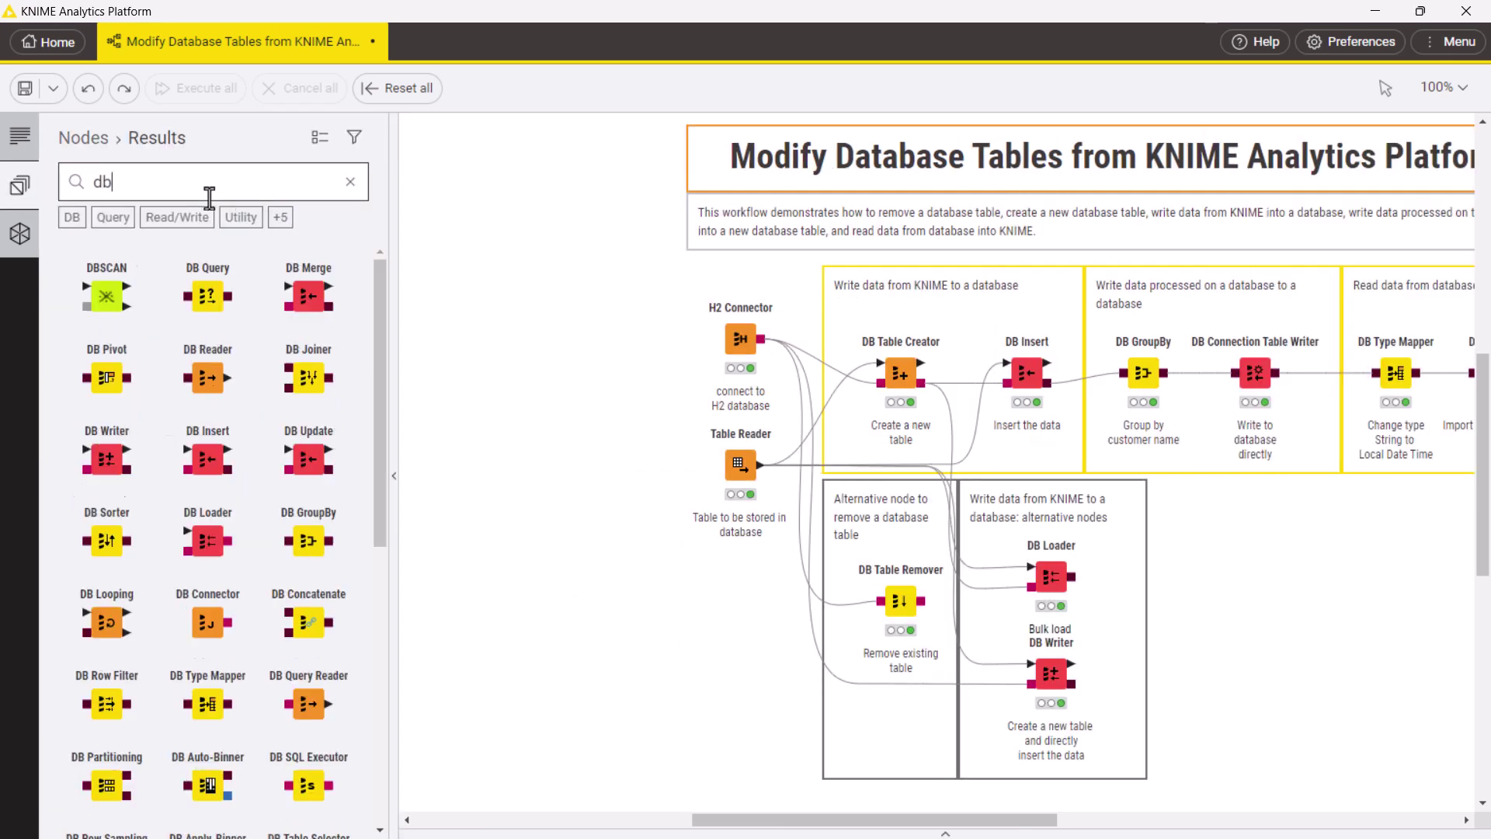
pyautogui.click(71, 217)
pyautogui.click(170, 219)
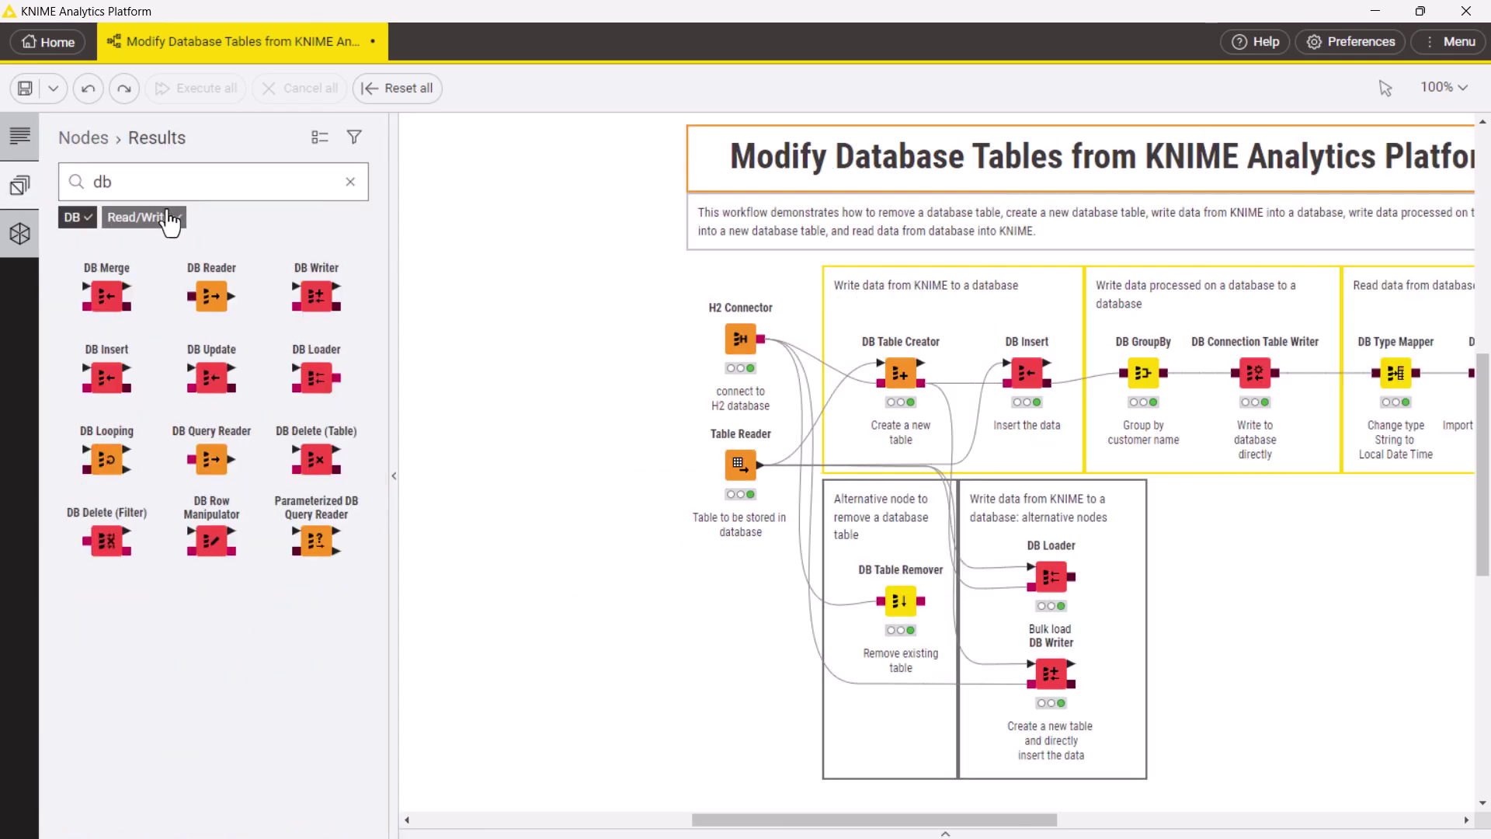
pyautogui.click(21, 188)
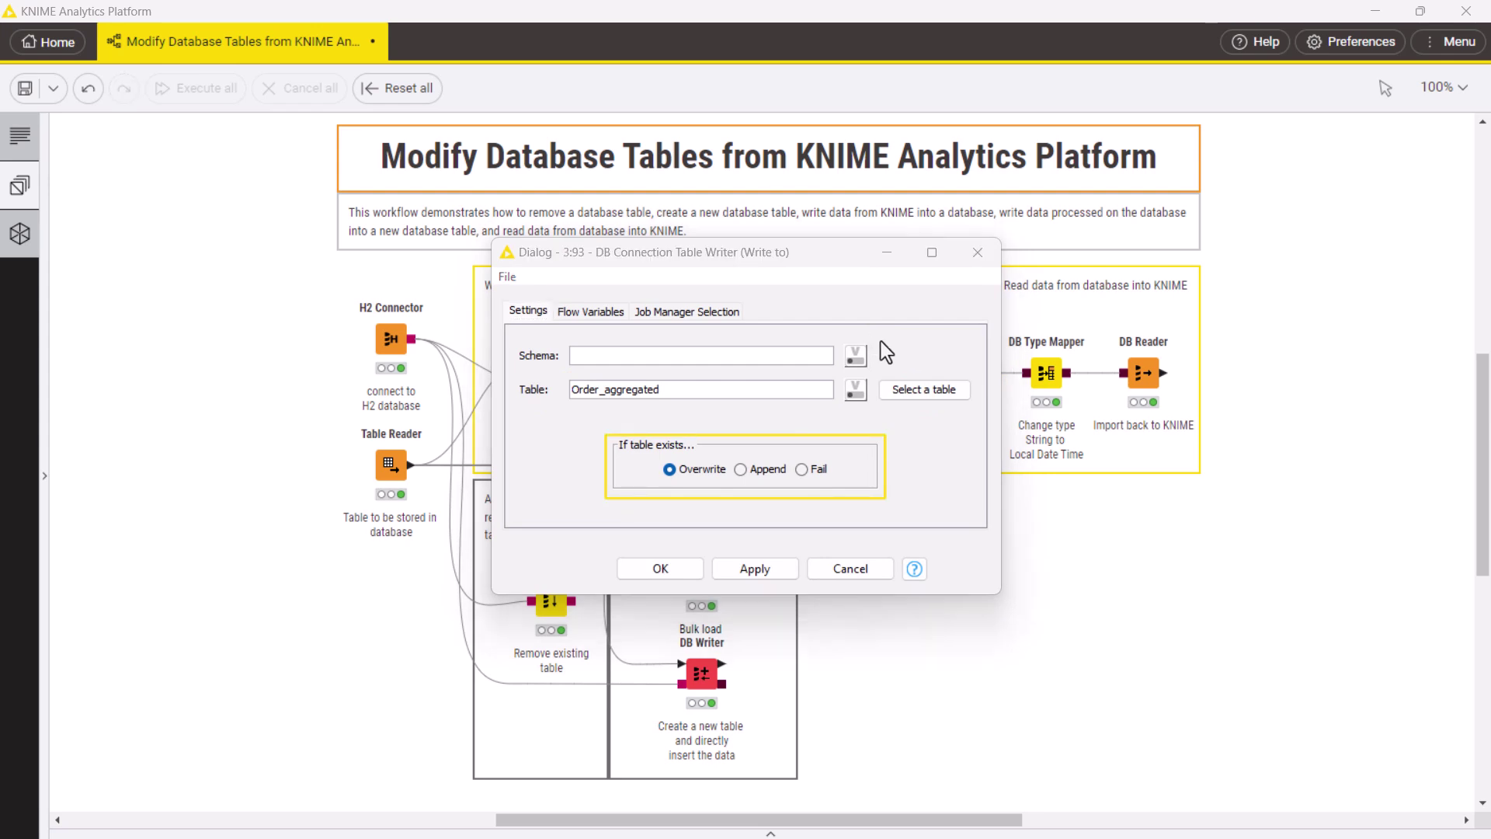
# Connect a DB Reader to the writer's output via 'db rea' and display its 4-row result table
pyautogui.click(977, 251)
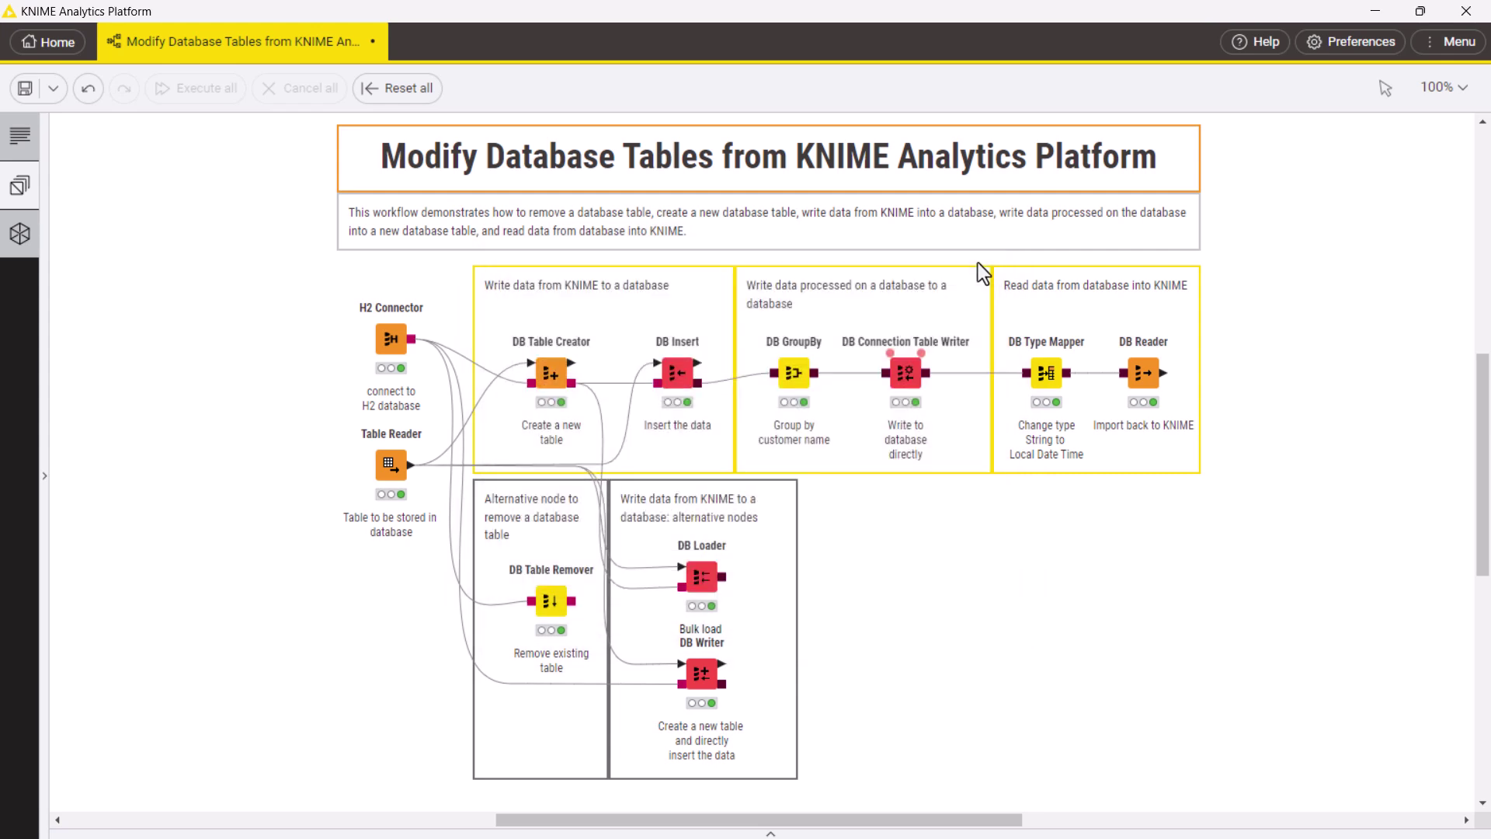
pyautogui.moveTo(926, 372); pyautogui.dragTo(986, 535)
pyautogui.write('db rea')
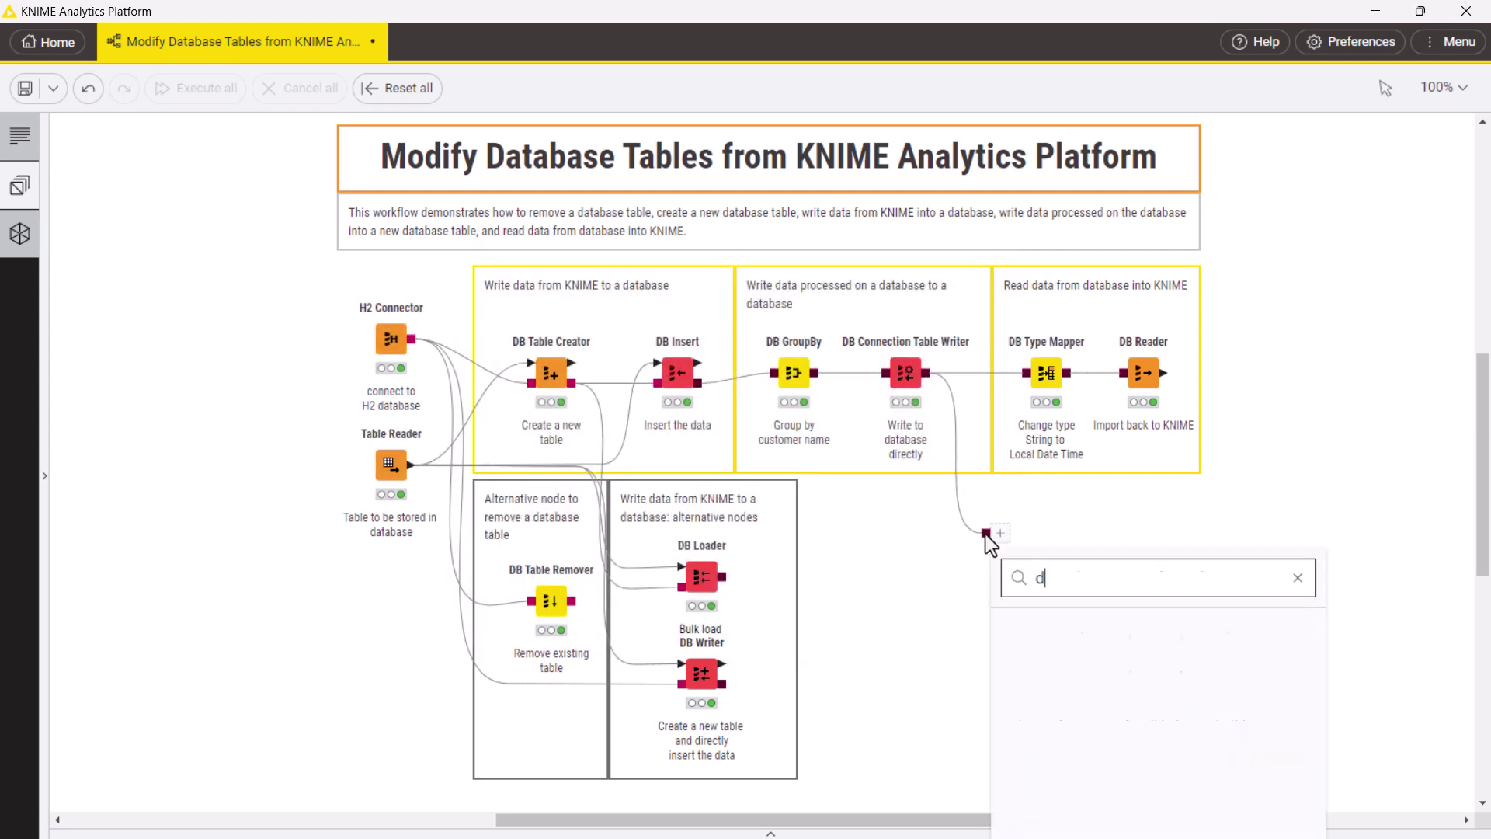
pyautogui.click(1050, 662)
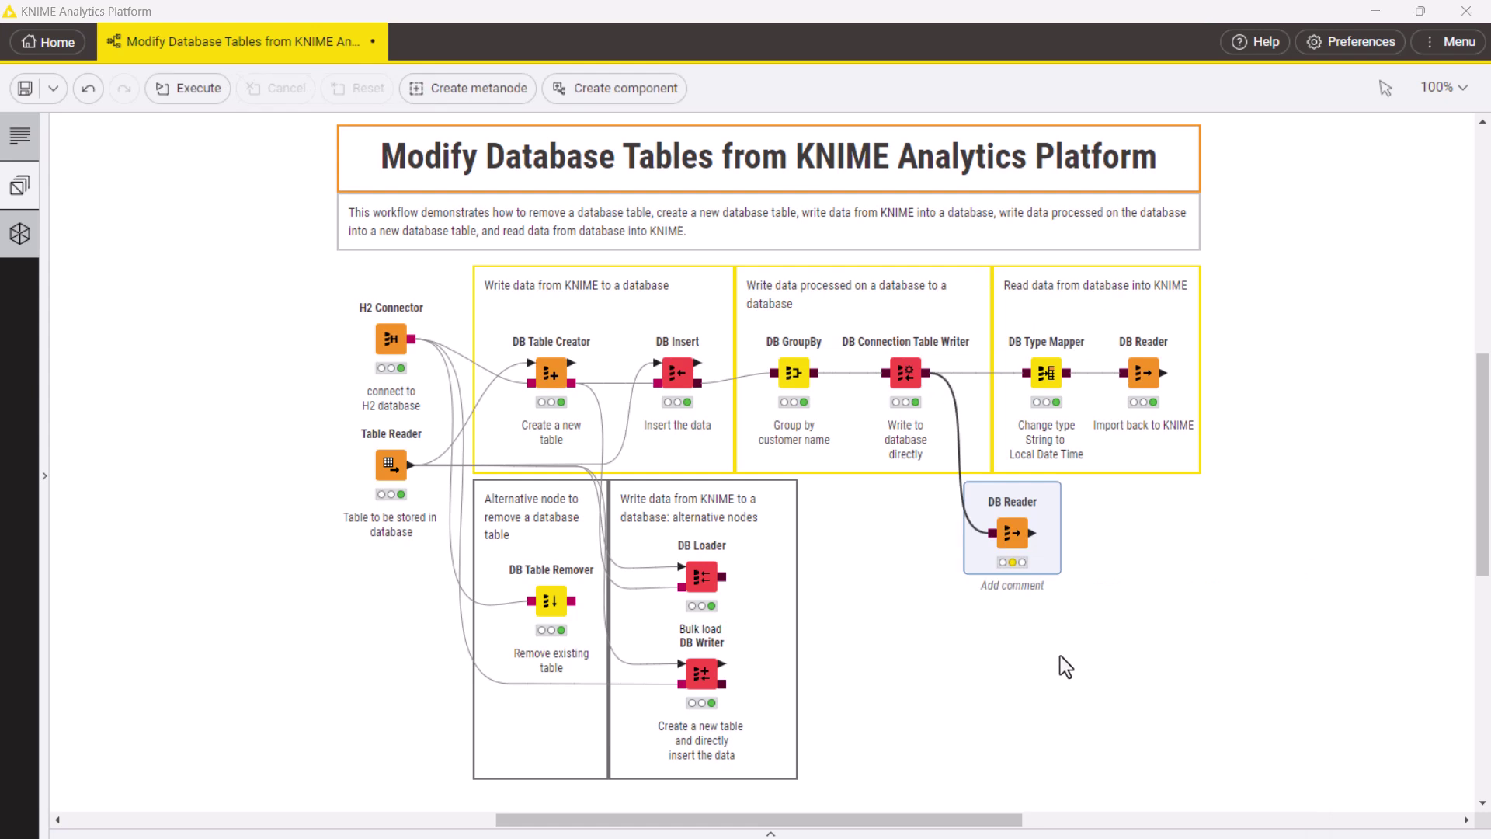
pyautogui.moveTo(734, 822); pyautogui.dragTo(775, 598)
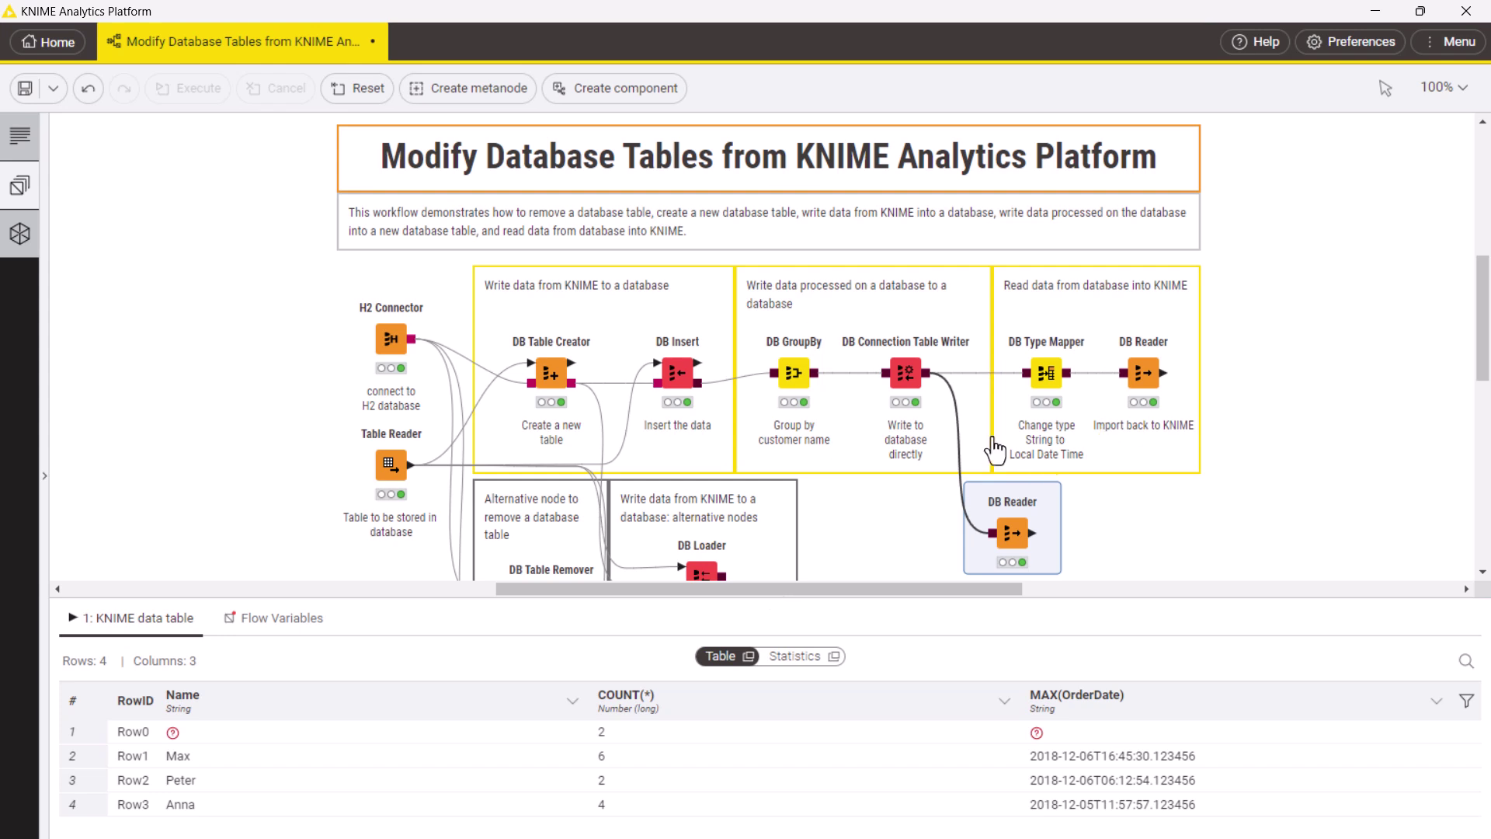
# Review the DB Type Mapper's String-to-Local Date Time mapping, then show the final DB Reader's output
pyautogui.click(1012, 321)
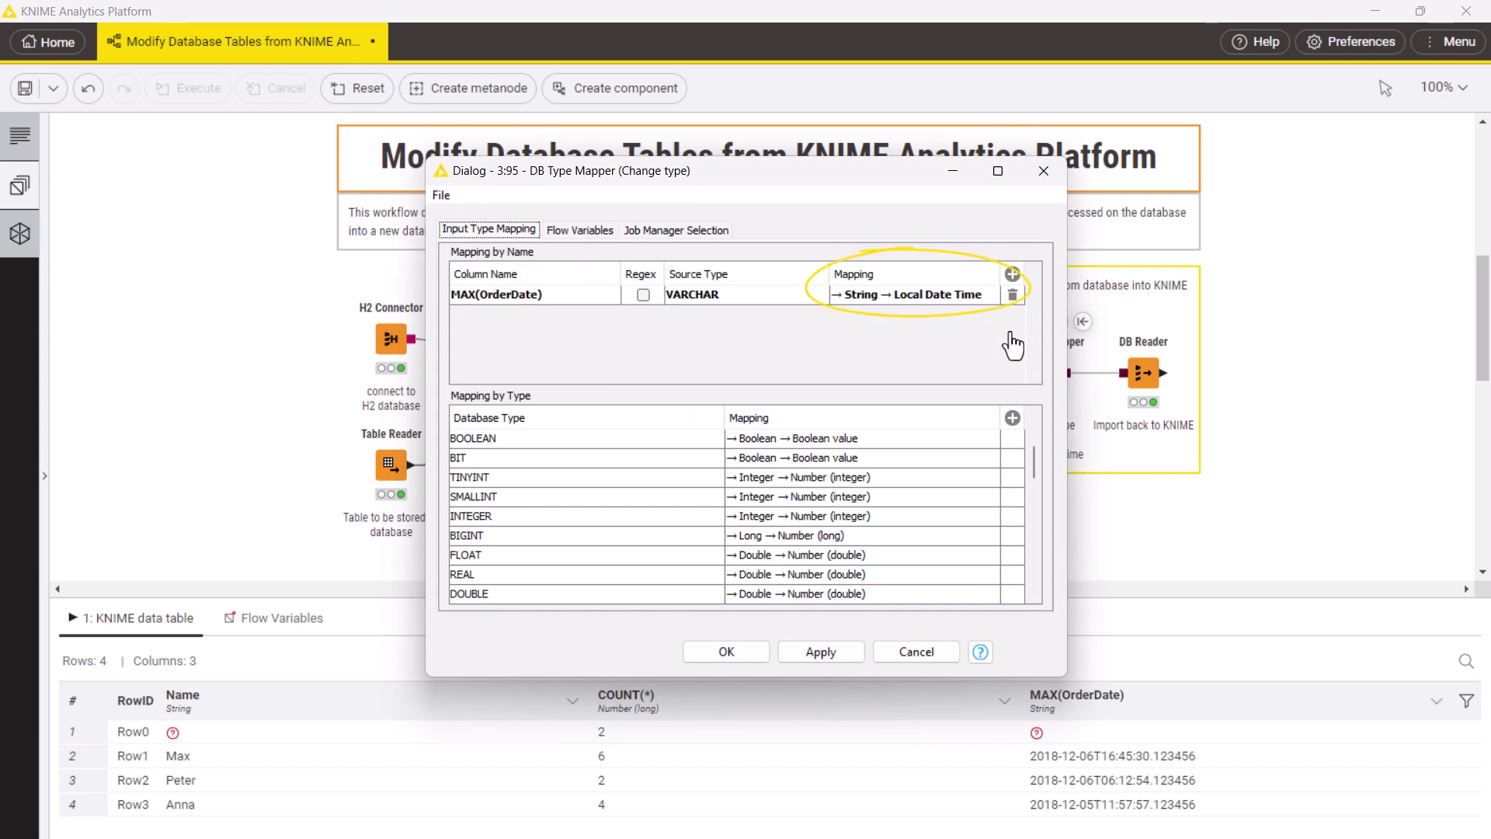
pyautogui.click(1044, 171)
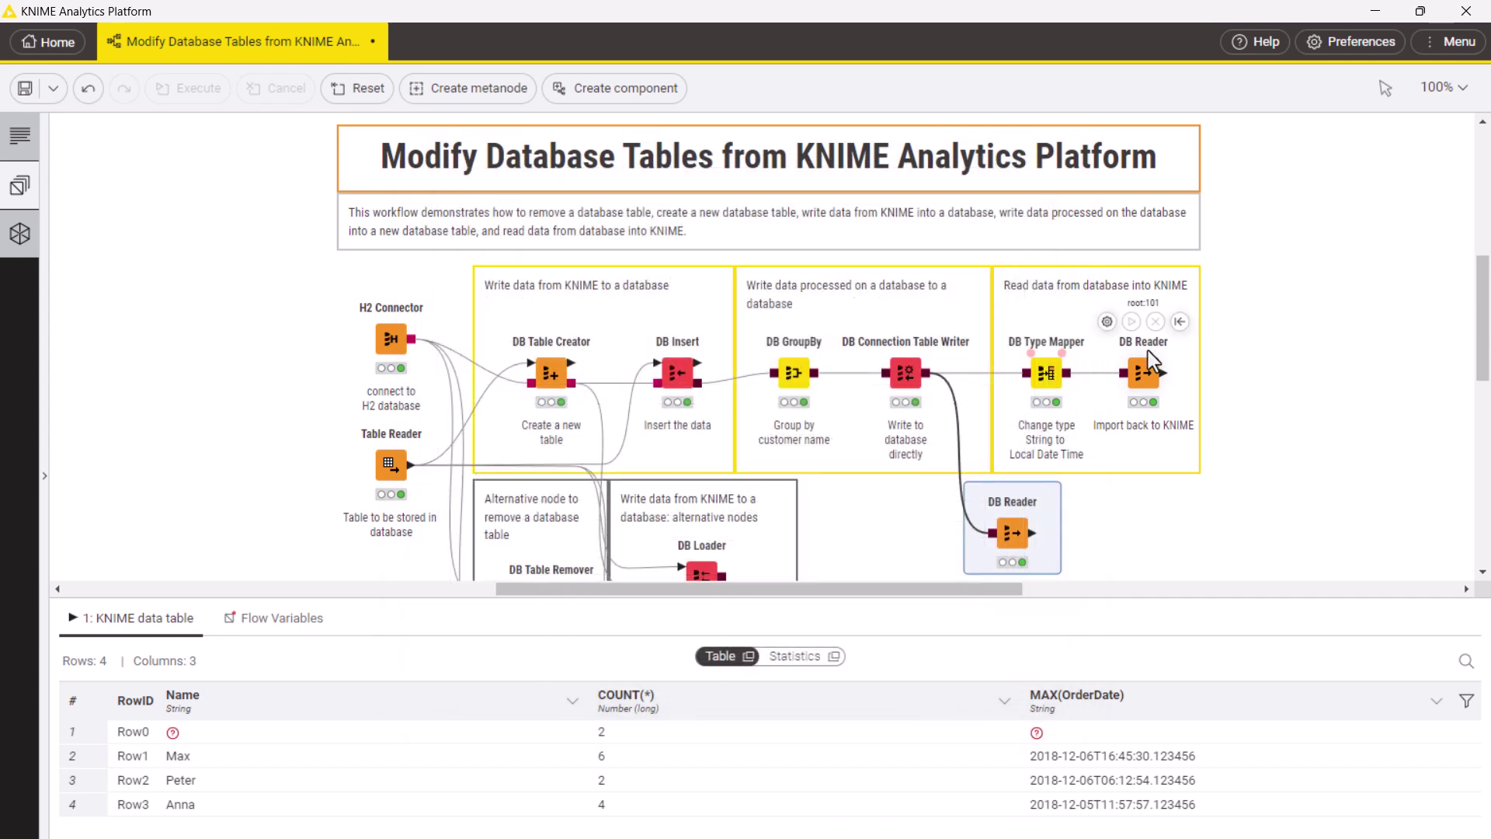
pyautogui.click(1143, 369)
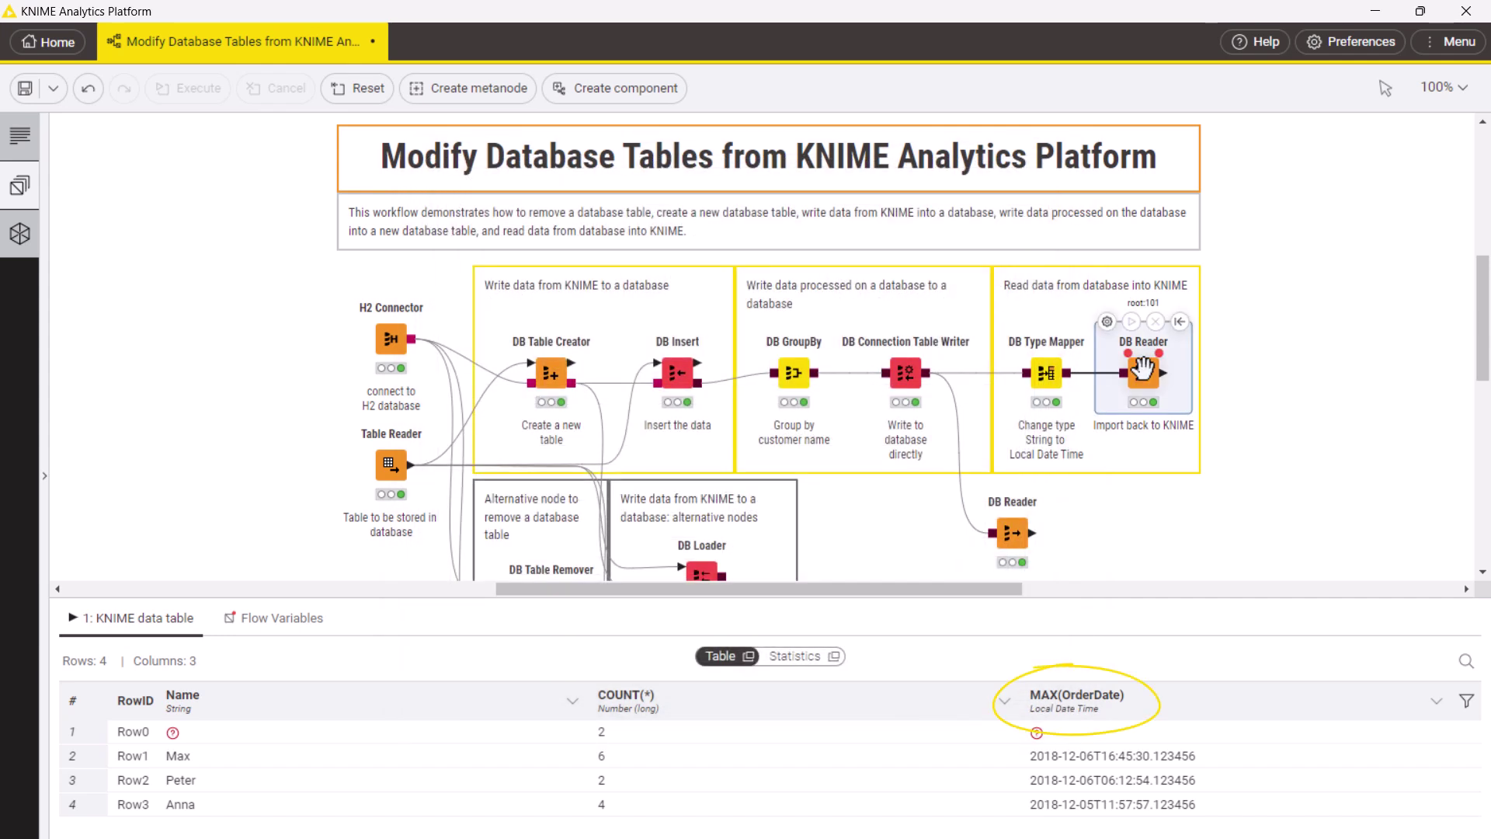